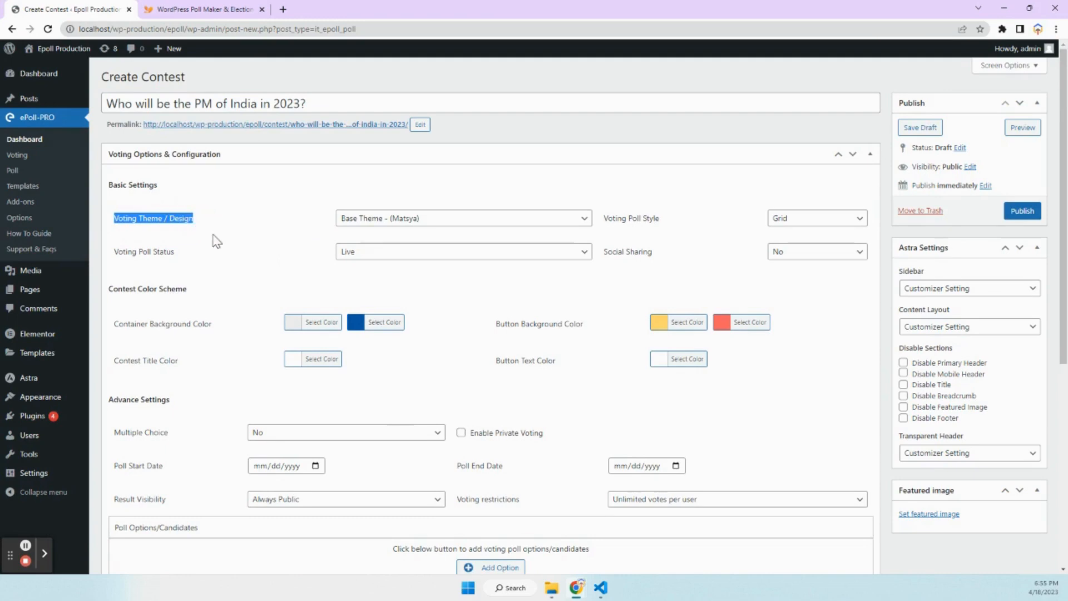
Examine the contest's theme and poll style choices and its remaining voting, color and advanced settings
left_click(214, 236)
left_click(382, 220)
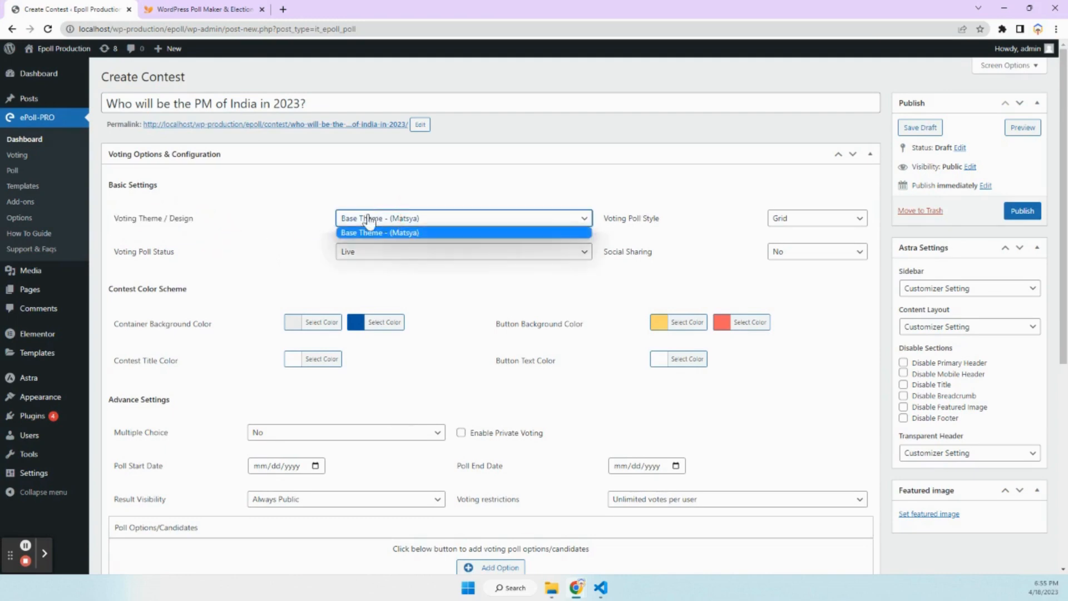
left_click(287, 227)
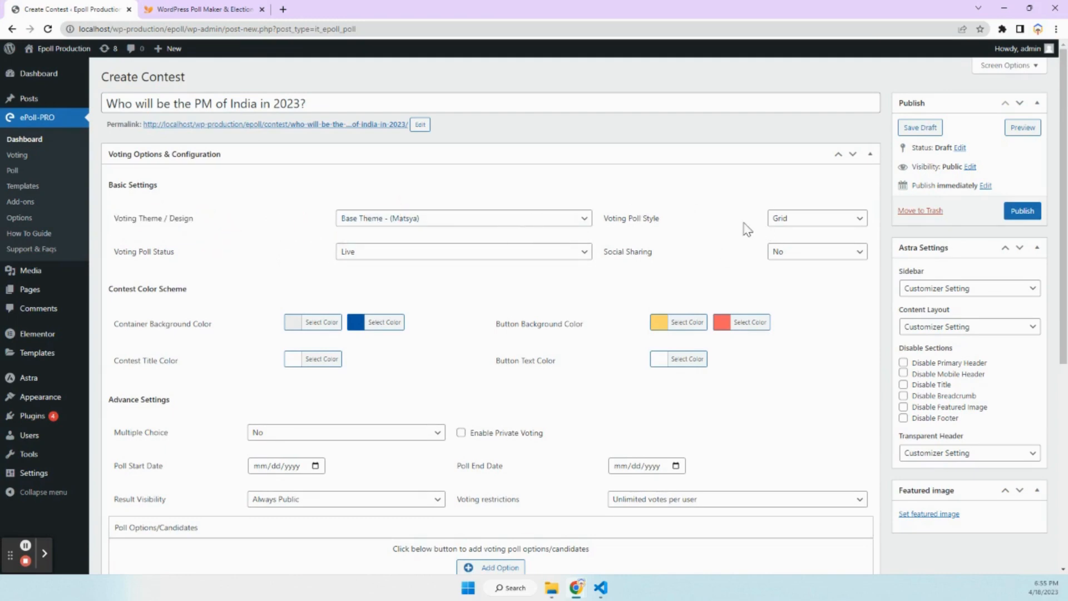
left_click_drag(606, 220, 677, 224)
left_click(677, 225)
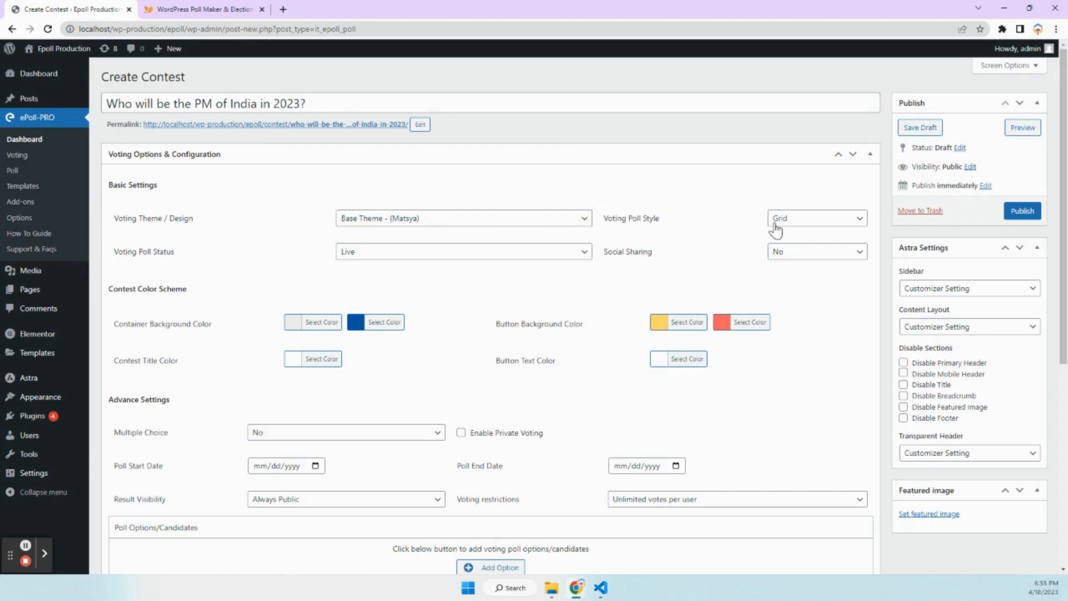
left_click(803, 225)
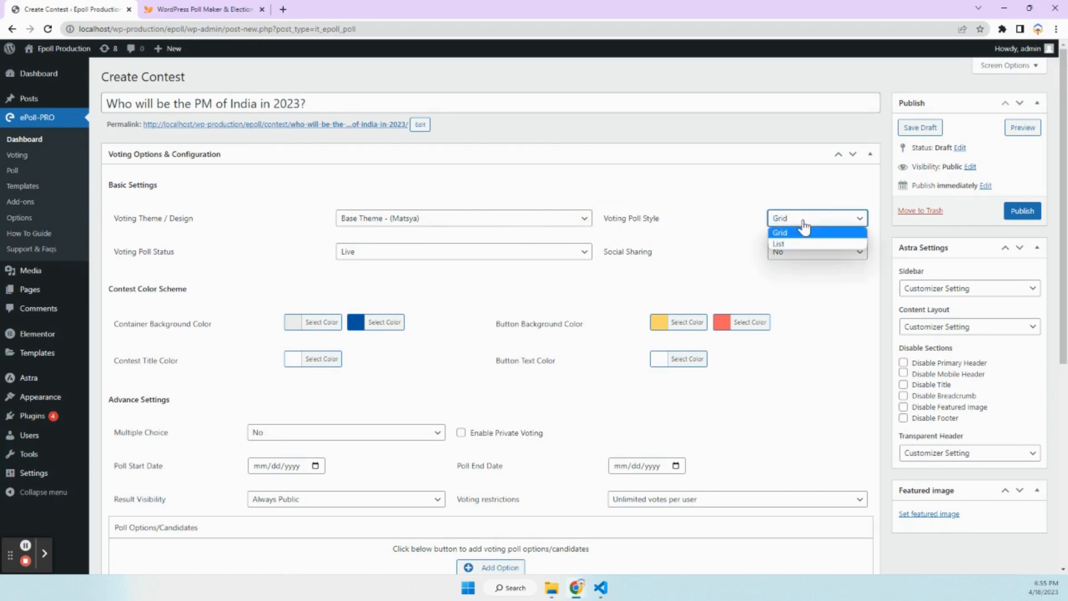
left_click(673, 256)
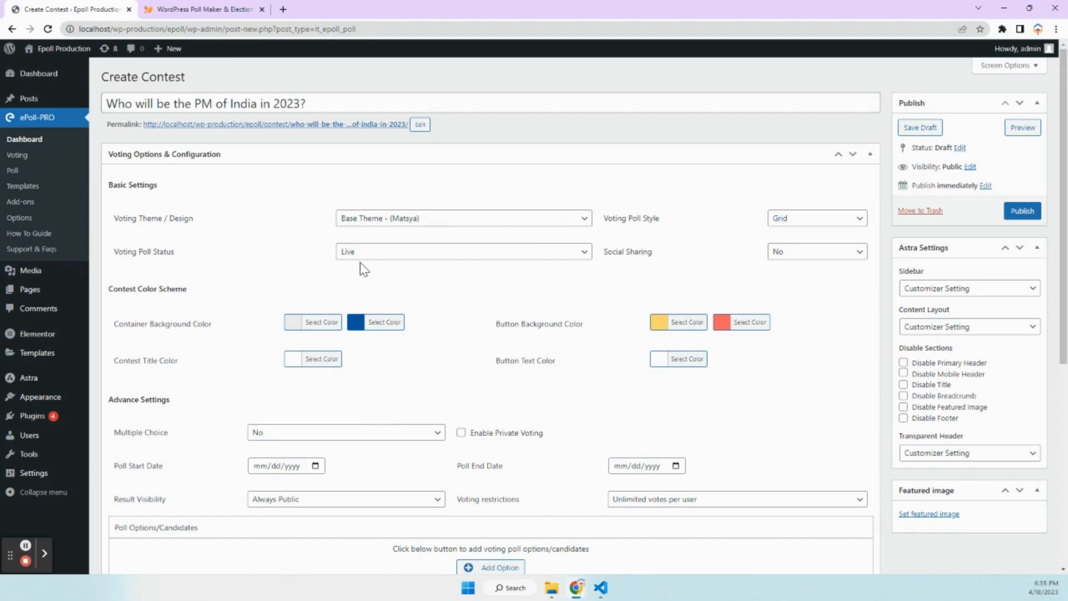
scroll(314, 463, "down", 4)
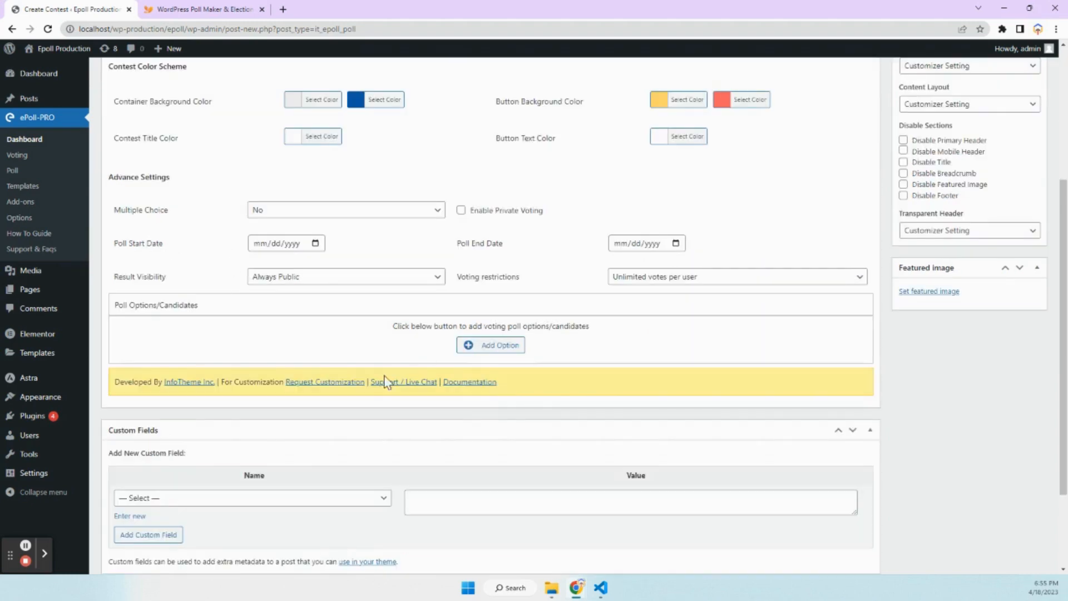
scroll(370, 317, "up", 4)
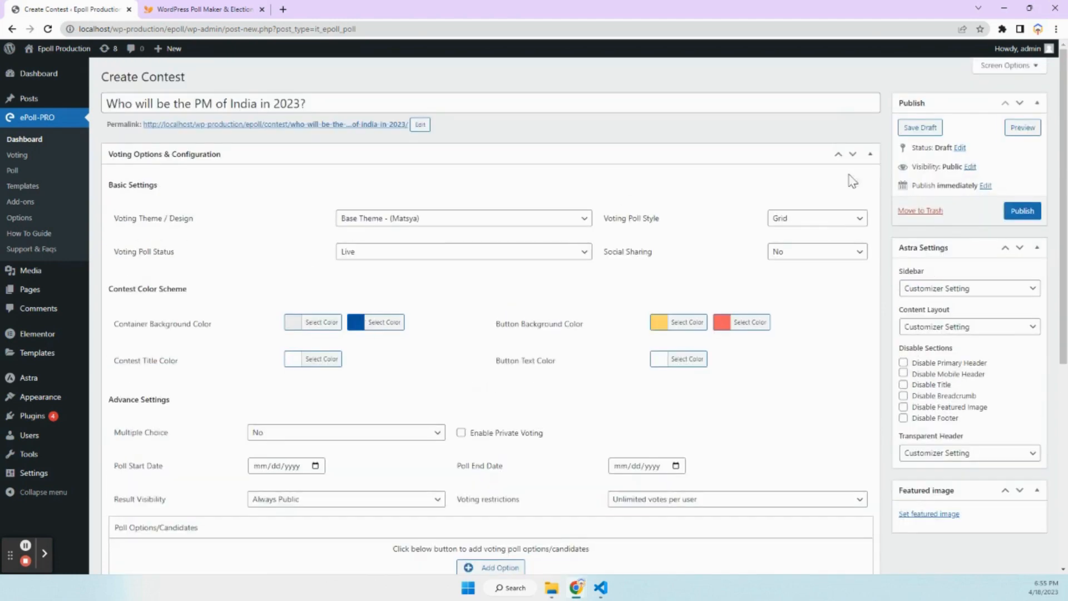
Add a first poll option named Narendra Modi and assign his portrait from the media library as the option image
scroll(377, 449, "down", 6)
left_click(491, 227)
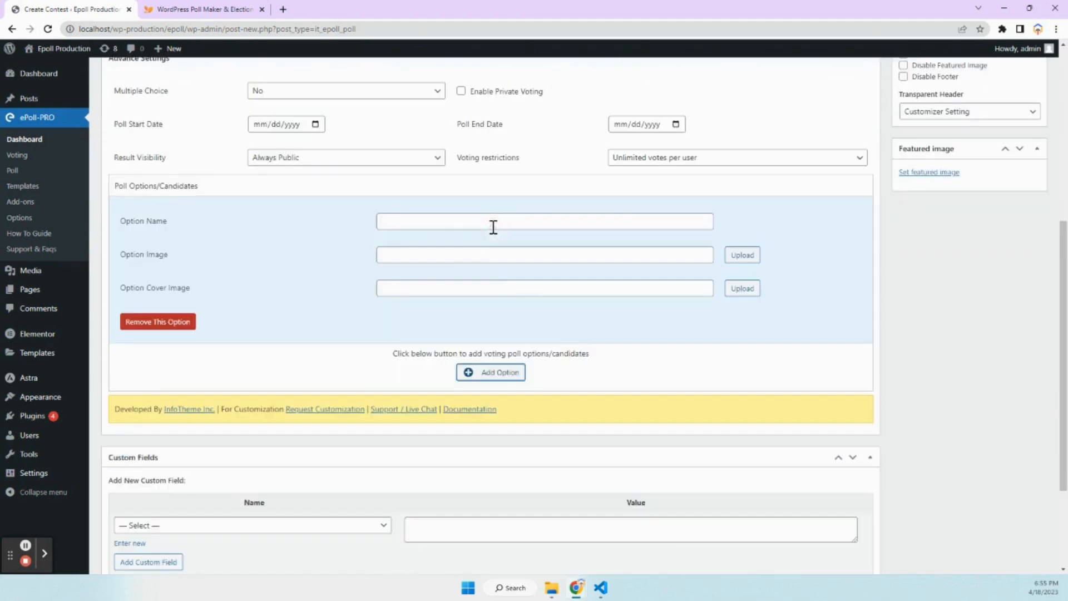
left_click(417, 225)
left_click(436, 248)
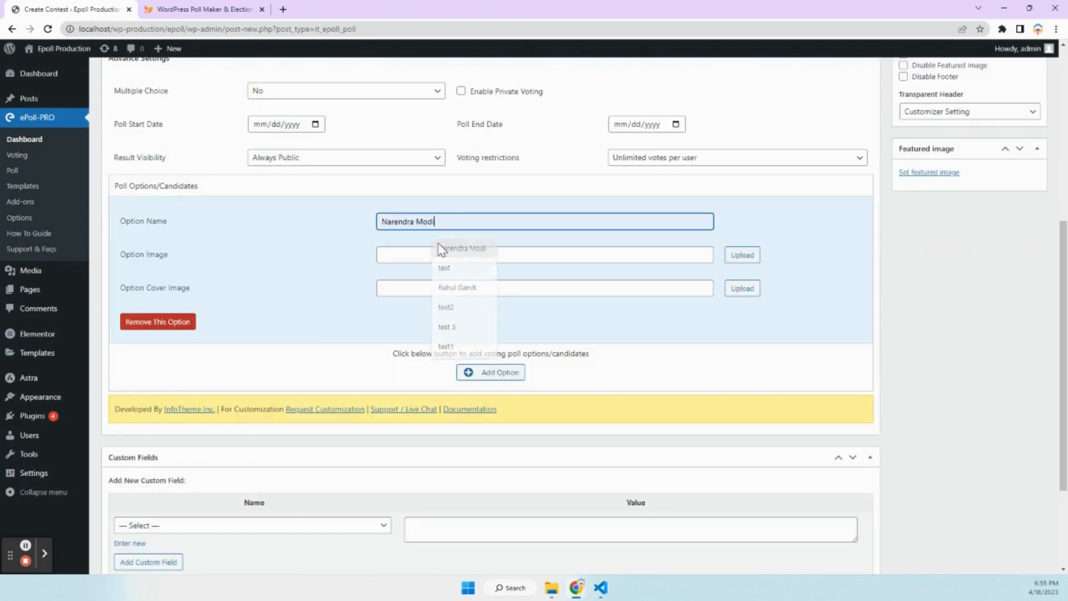
left_click(741, 257)
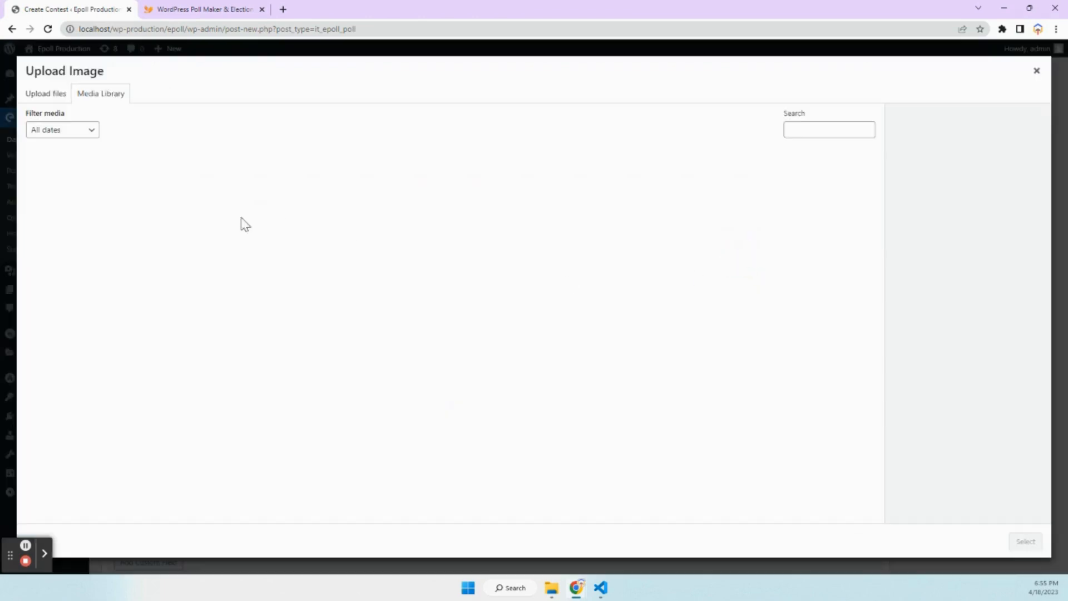
left_click(256, 192)
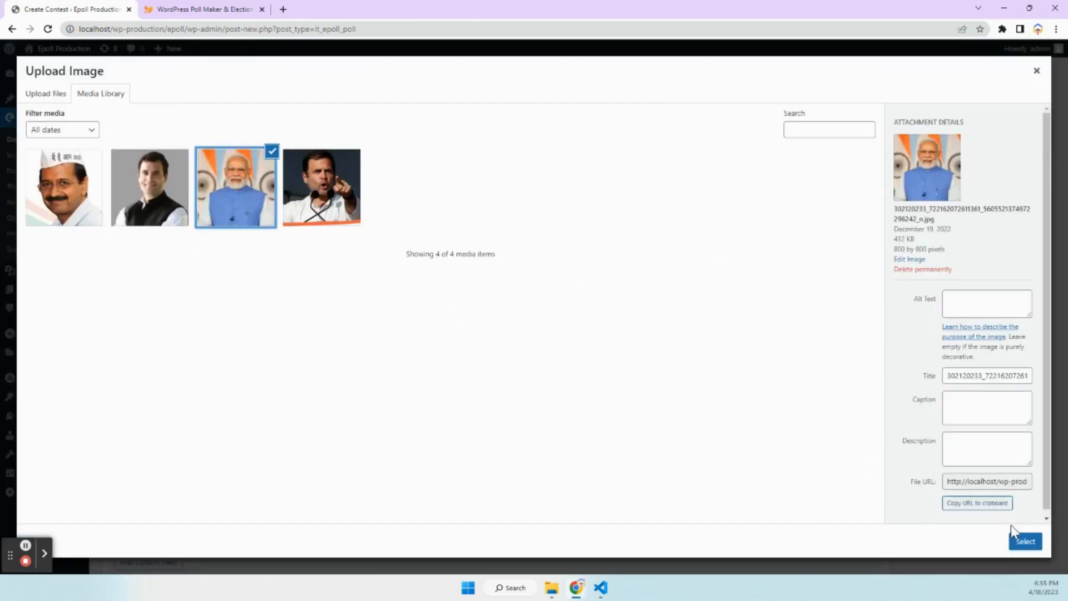
left_click(1024, 541)
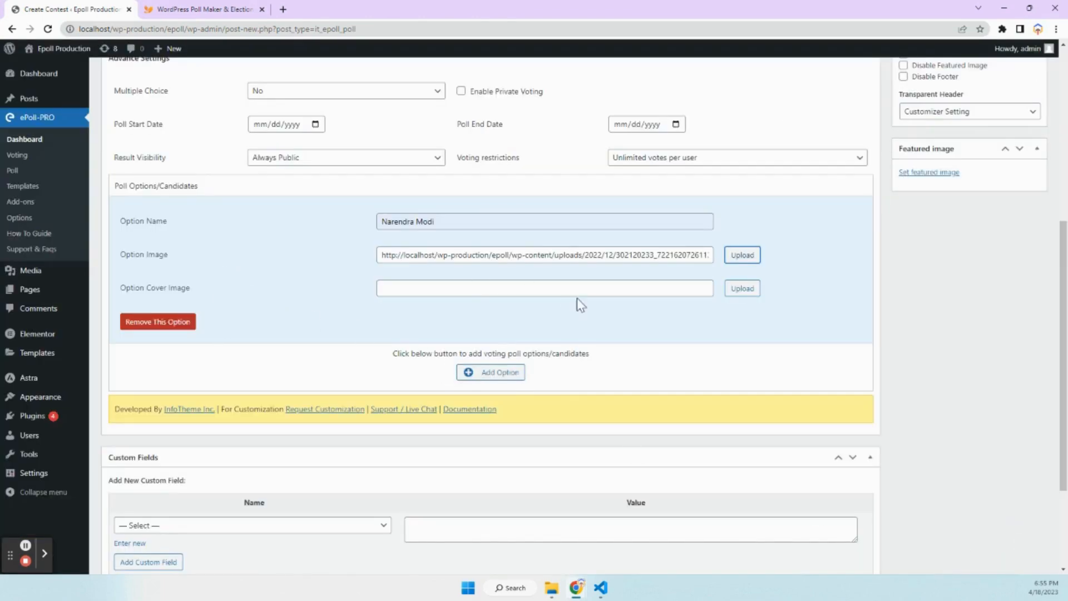
Add a second poll option named Rahul Gandi with his portrait from the media library as the option image
left_click(490, 374)
left_click(422, 370)
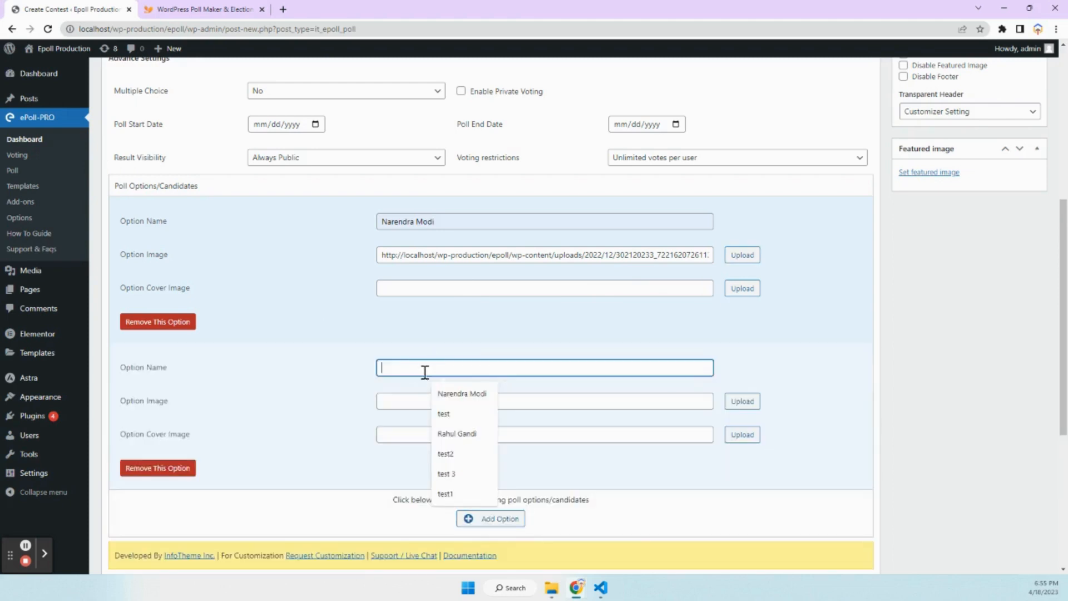
left_click(459, 440)
left_click(742, 404)
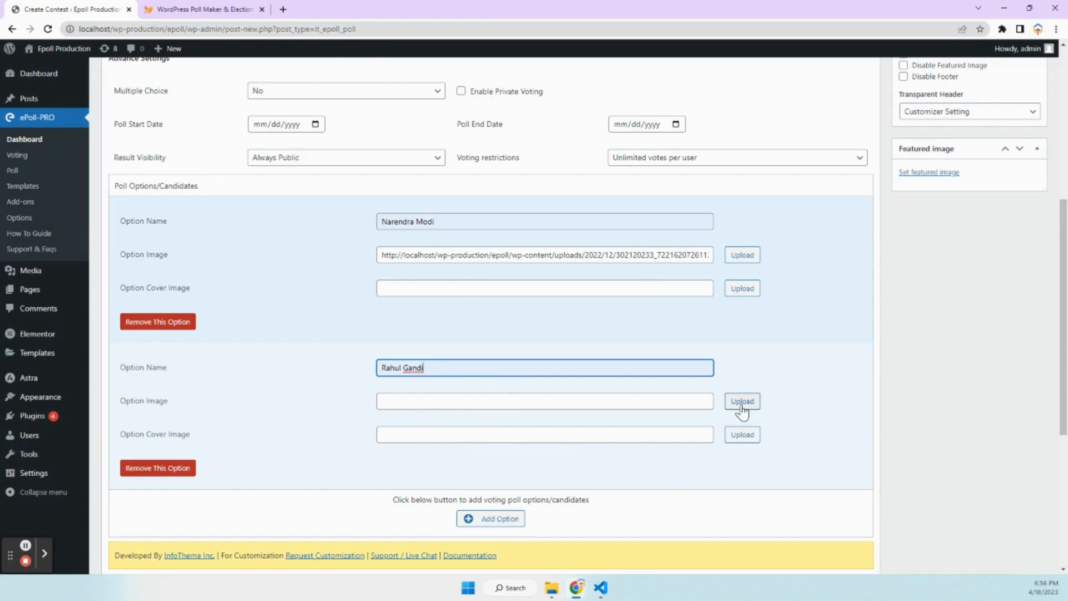
Assign the white-cap portrait from the media library as the option image of the third option, A Kejriwal
left_click(740, 325)
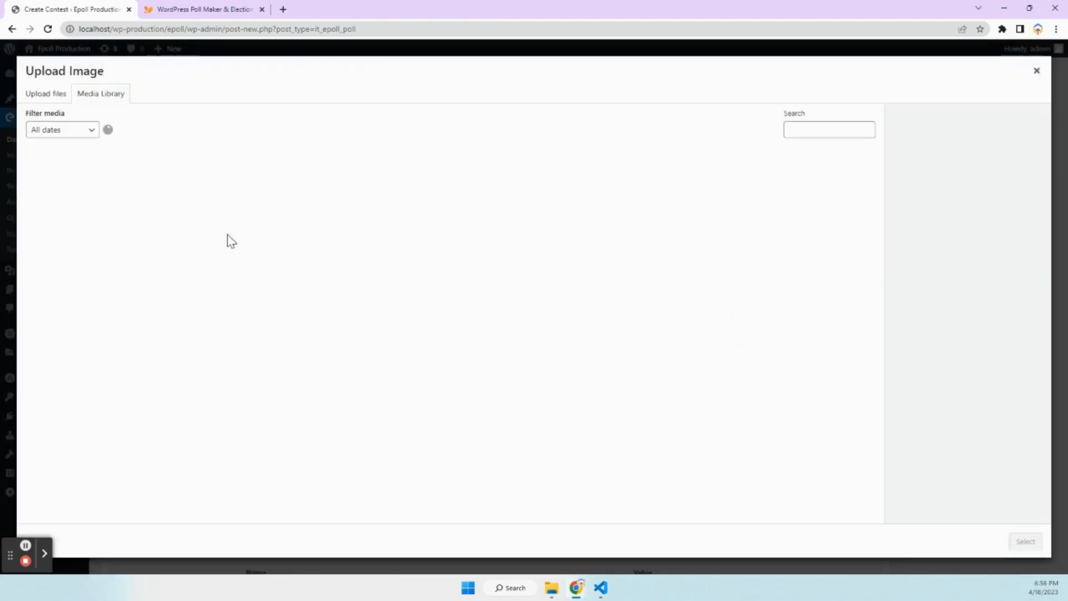
left_click(64, 201)
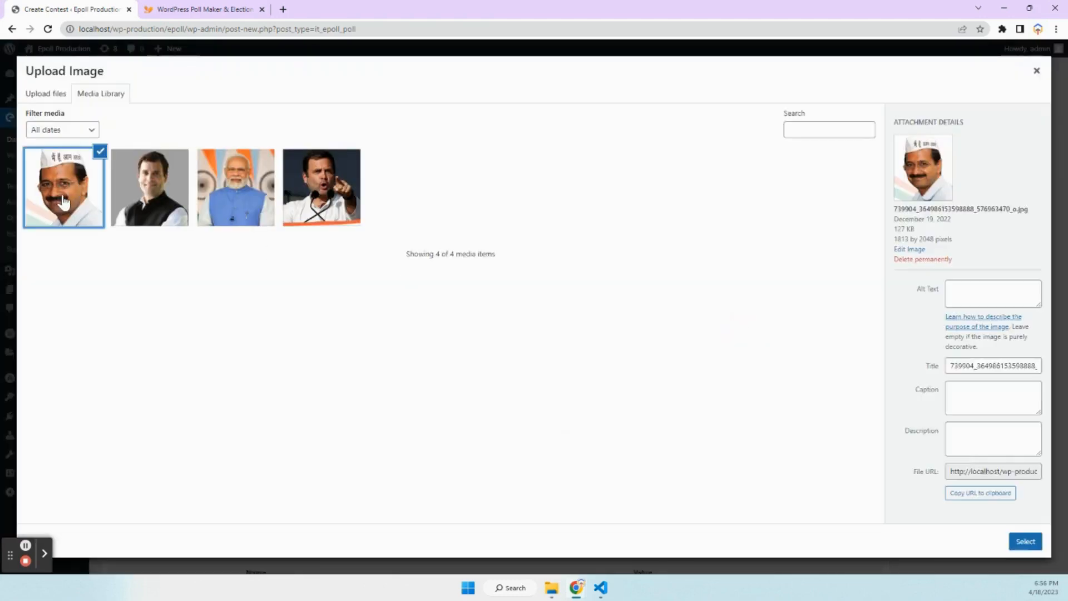
left_click(1026, 541)
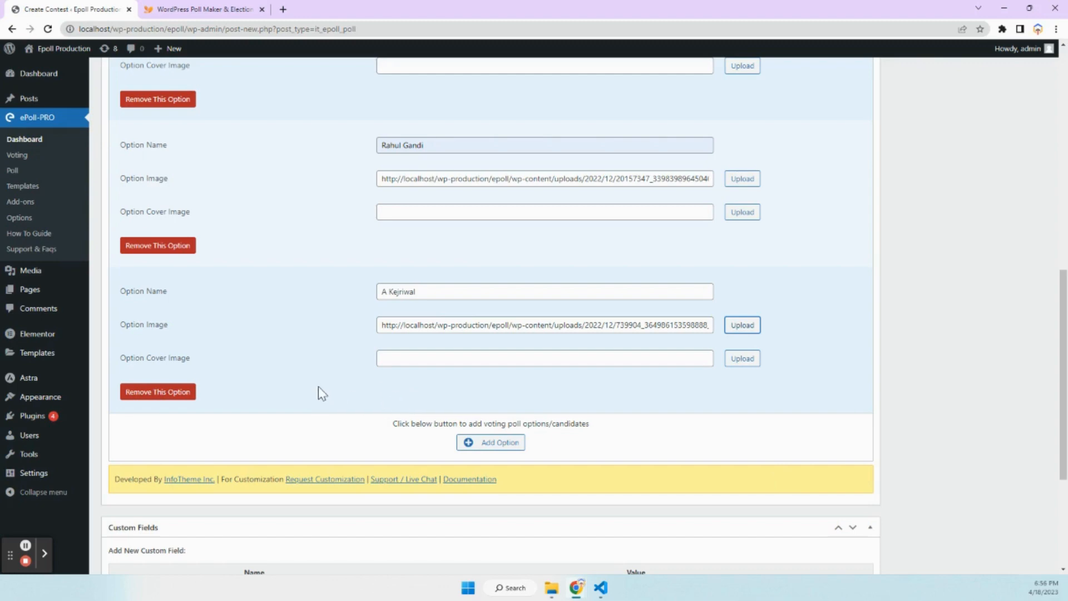
Look over the three poll options, publish the contest and open its public page
scroll(318, 392, "up", 9)
scroll(303, 448, "down", 9)
scroll(310, 443, "up", 4)
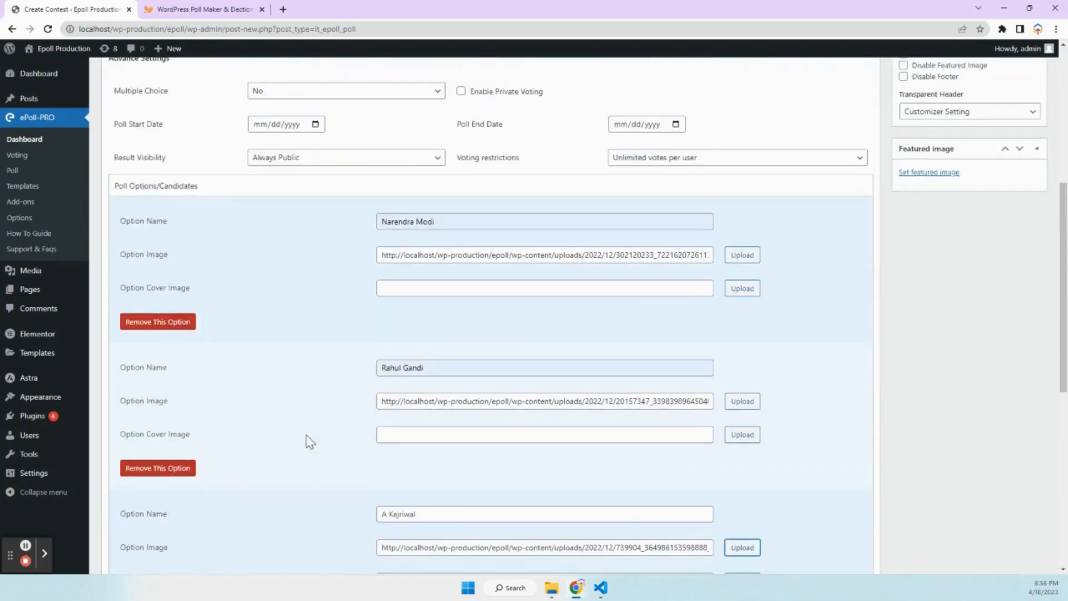
scroll(271, 409, "up", 6)
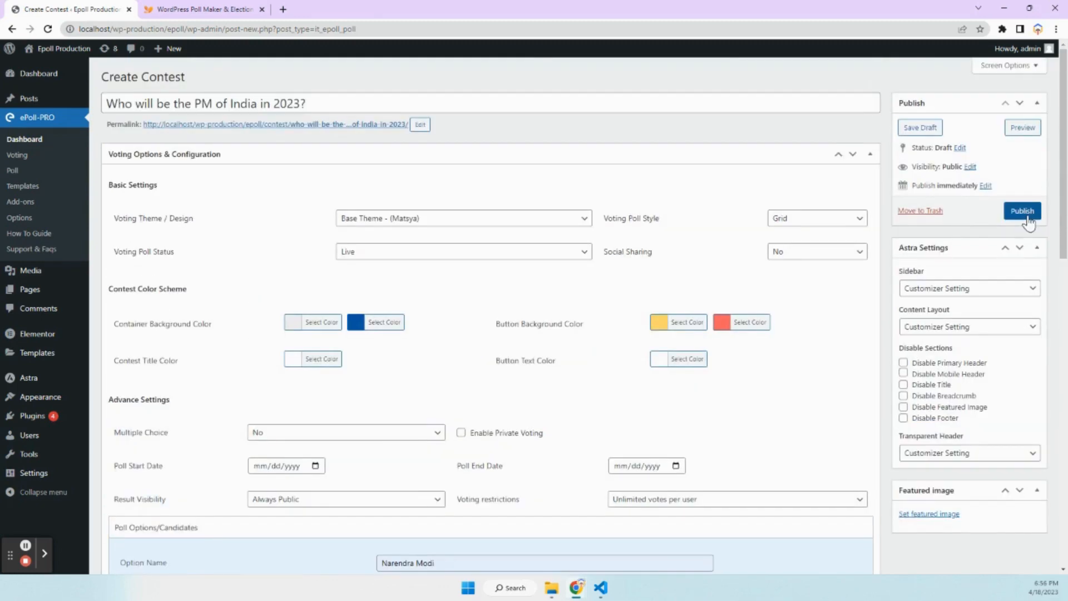
left_click(1026, 216)
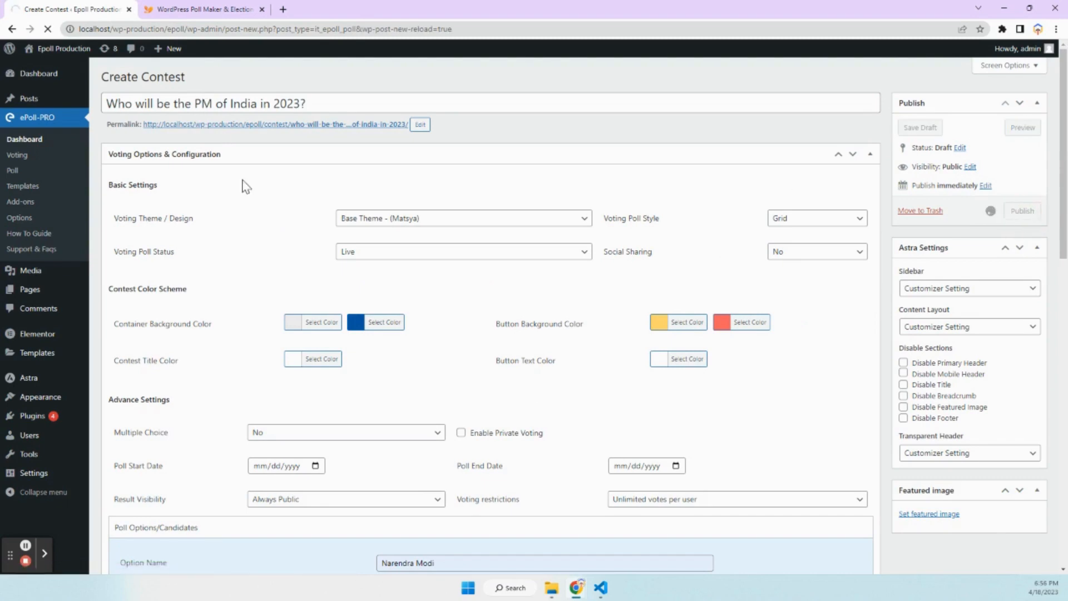
left_click(185, 103)
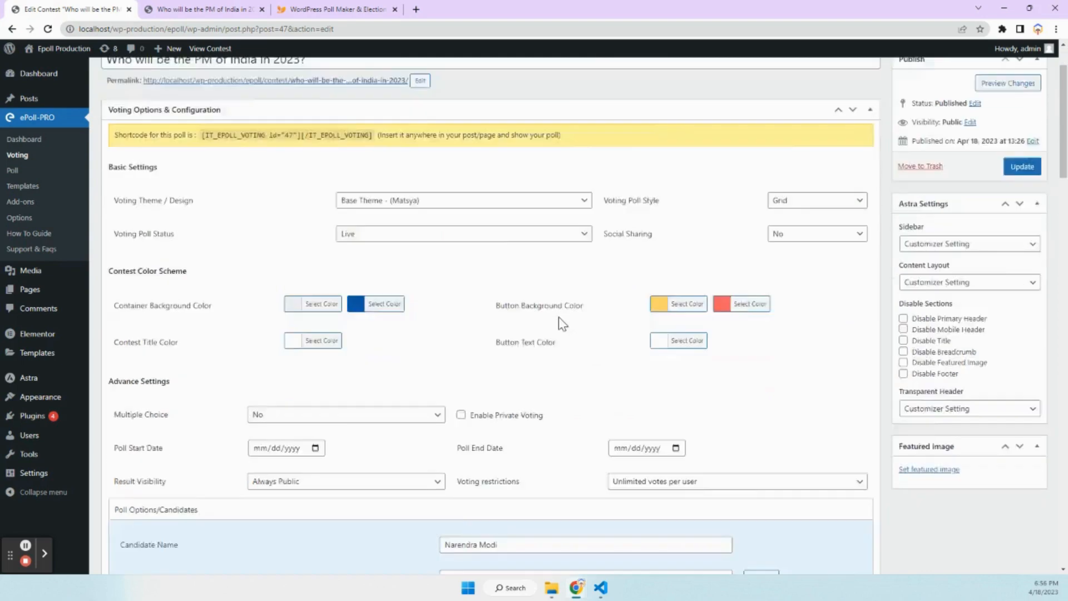
Set the voting restriction to one vote per browser session and vote for Narendra Modi on the contest's public page
scroll(559, 320, "down", 3)
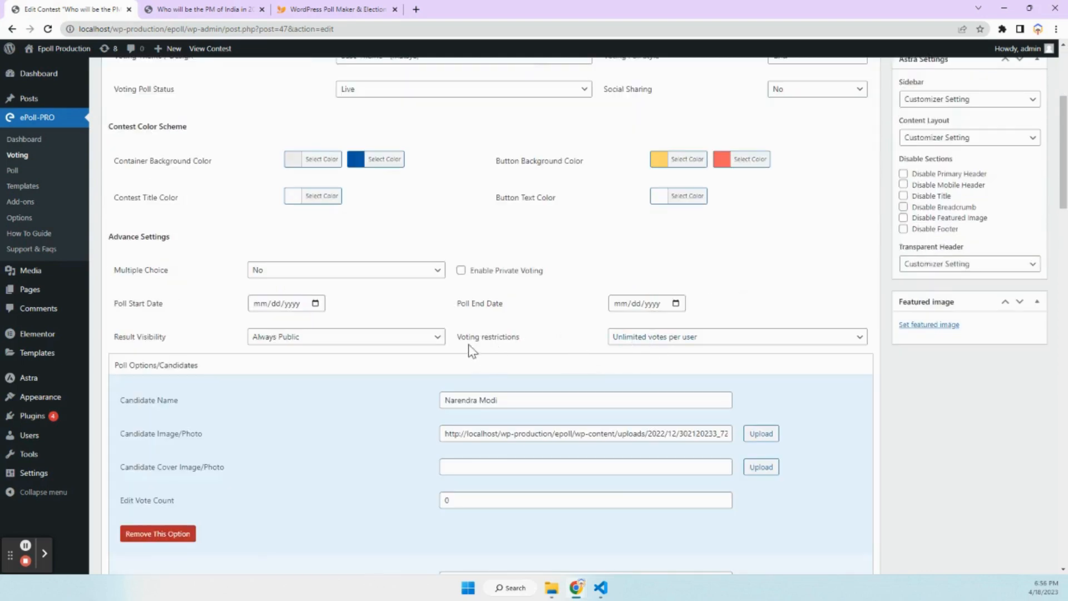
left_click(661, 343)
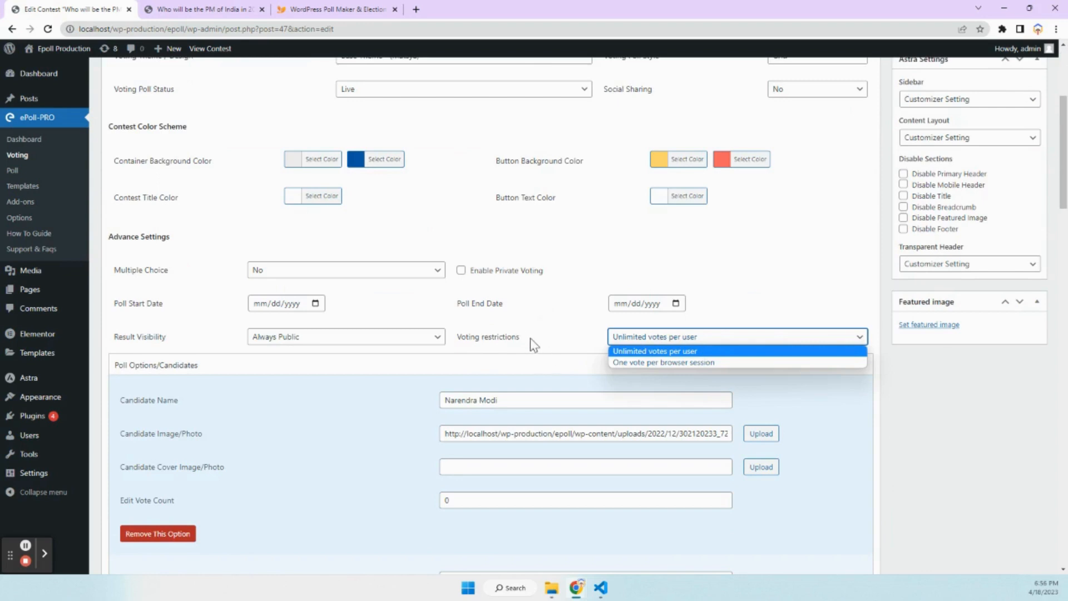
left_click(646, 362)
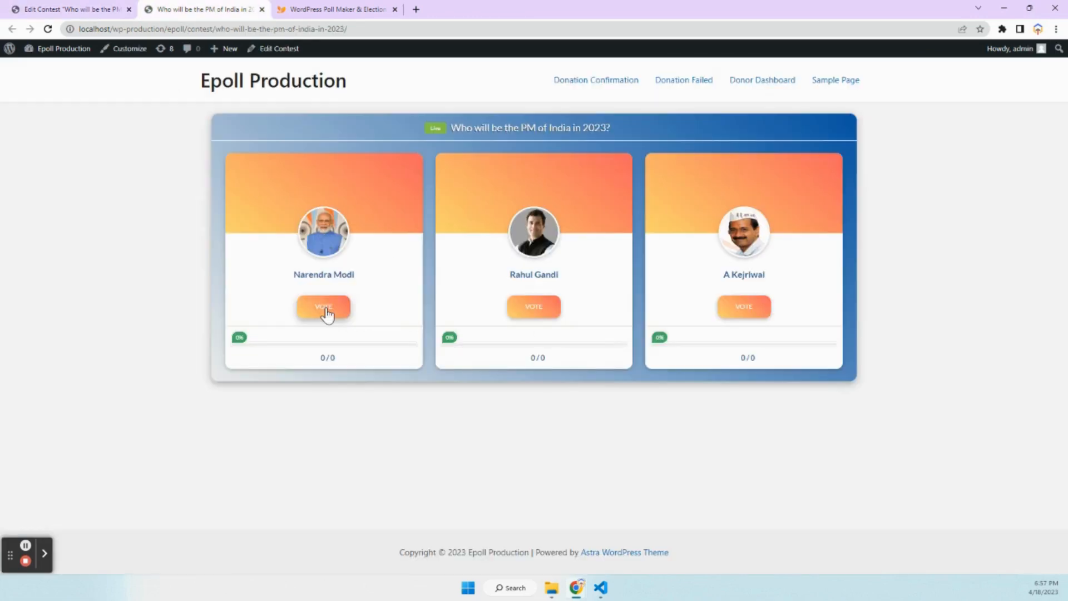
left_click(325, 311)
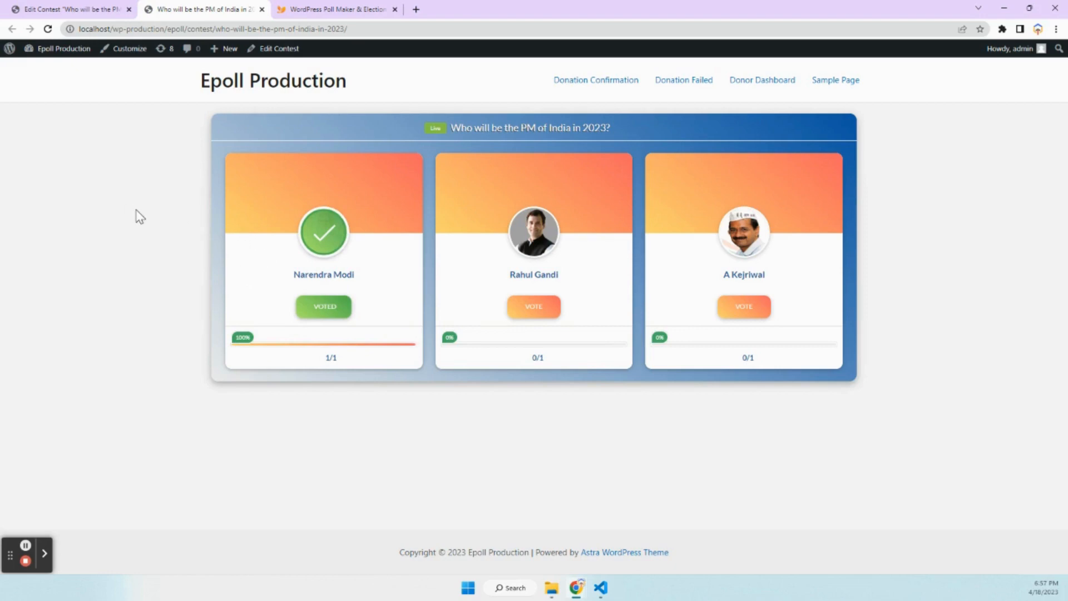
Set Multiple Choice to Yes in the contest's advanced settings and update the contest
key("ctrl+shift+Tab")
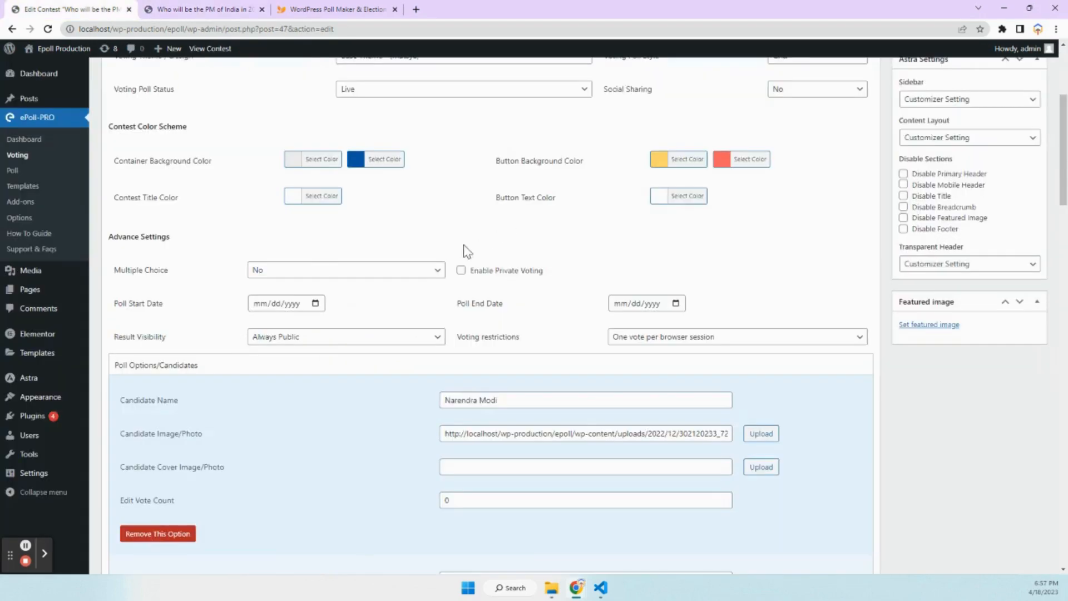
left_click(384, 276)
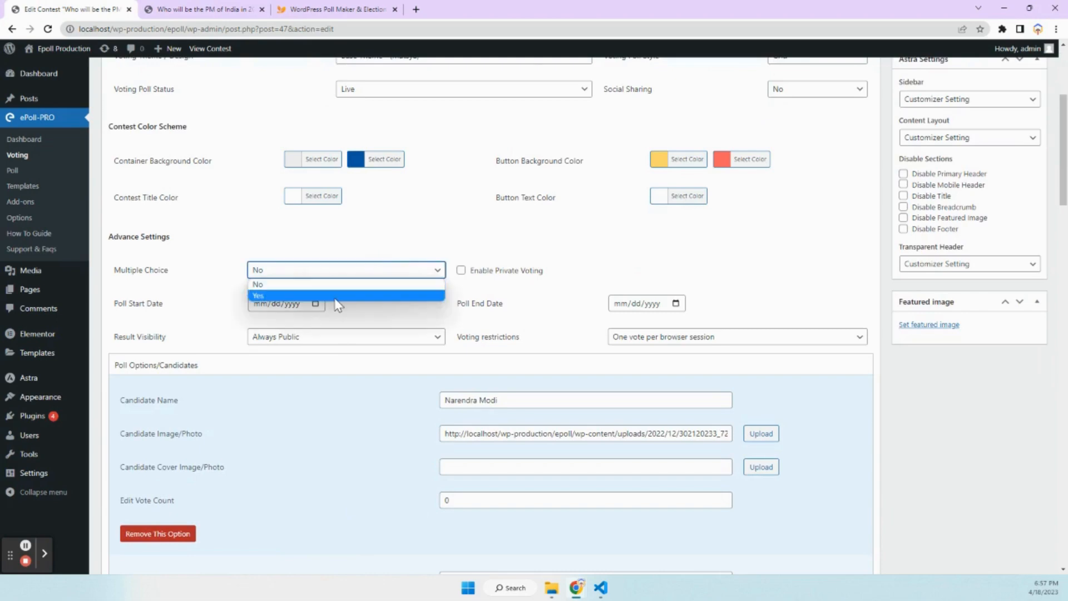
left_click(337, 296)
scroll(589, 331, "up", 4)
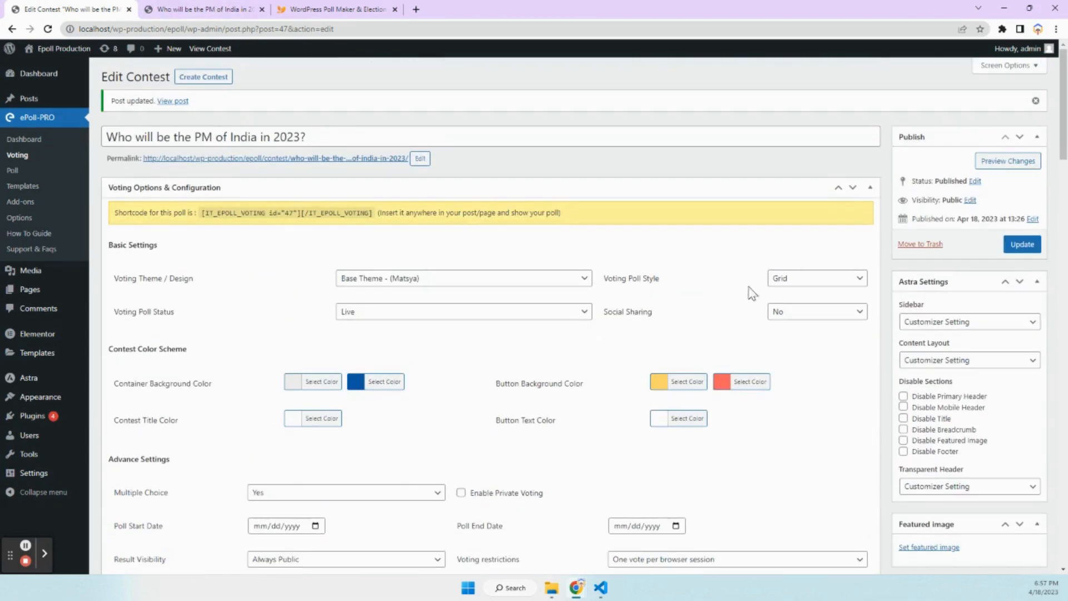
left_click(1023, 249)
Reload the contest's public page and vote for Rahul Gandi and A Kejriwal
left_click(178, 9)
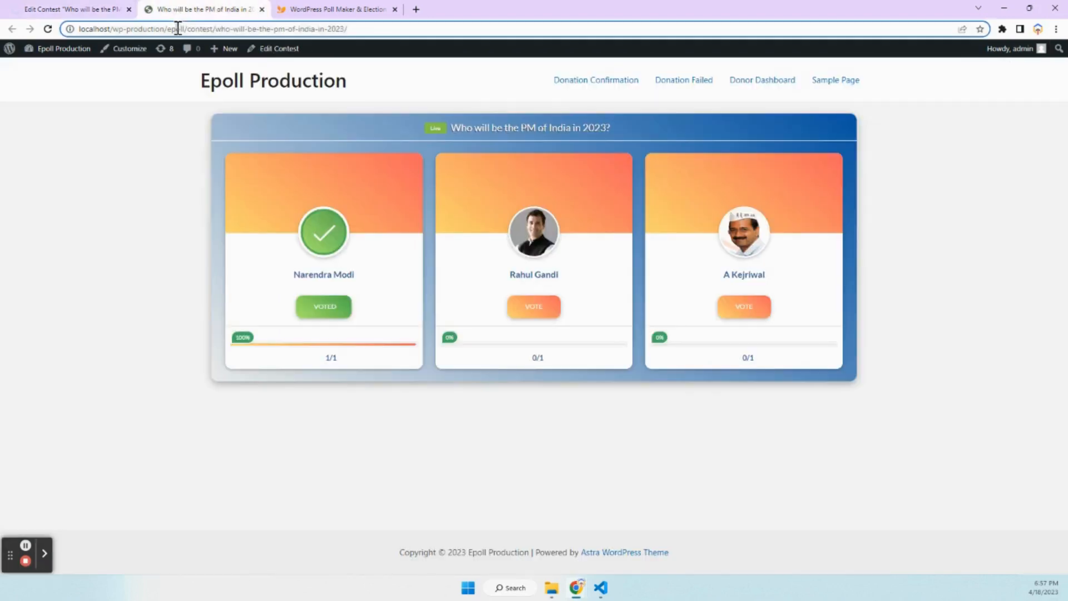
left_click(178, 29)
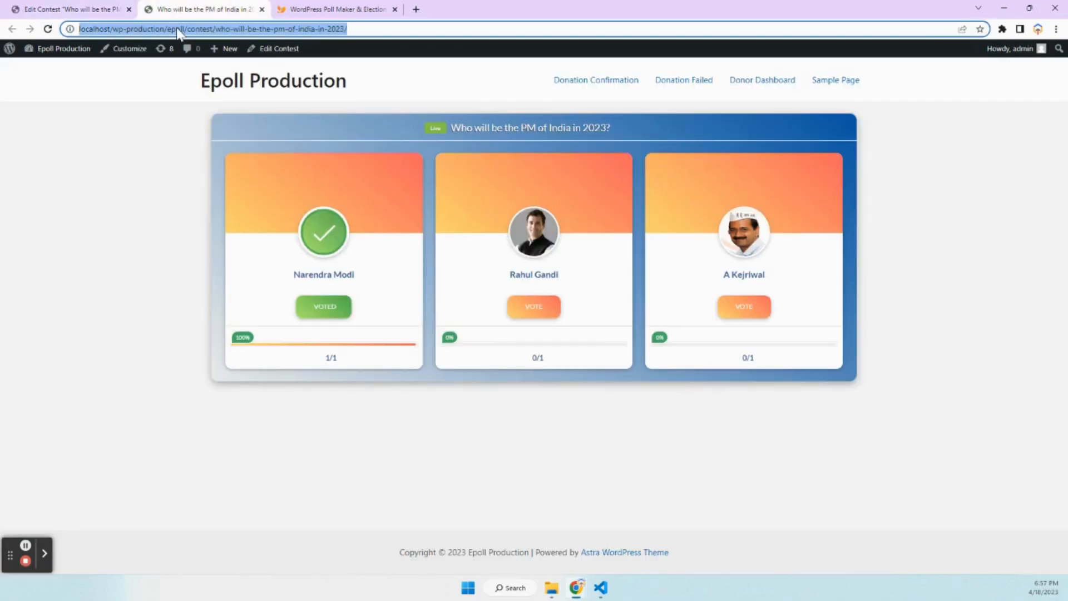
key("Return")
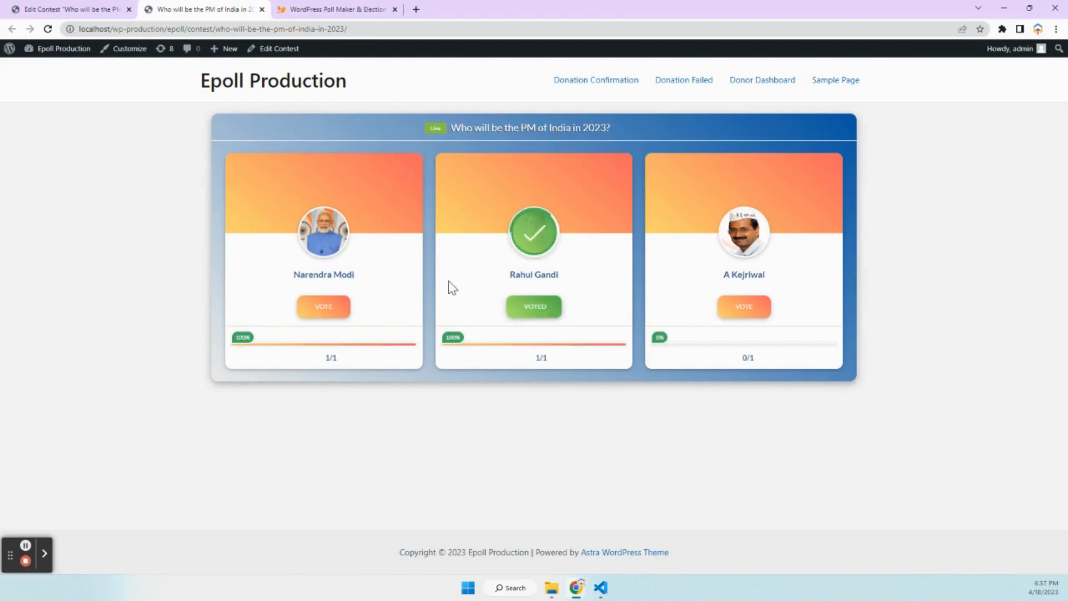
left_click(742, 311)
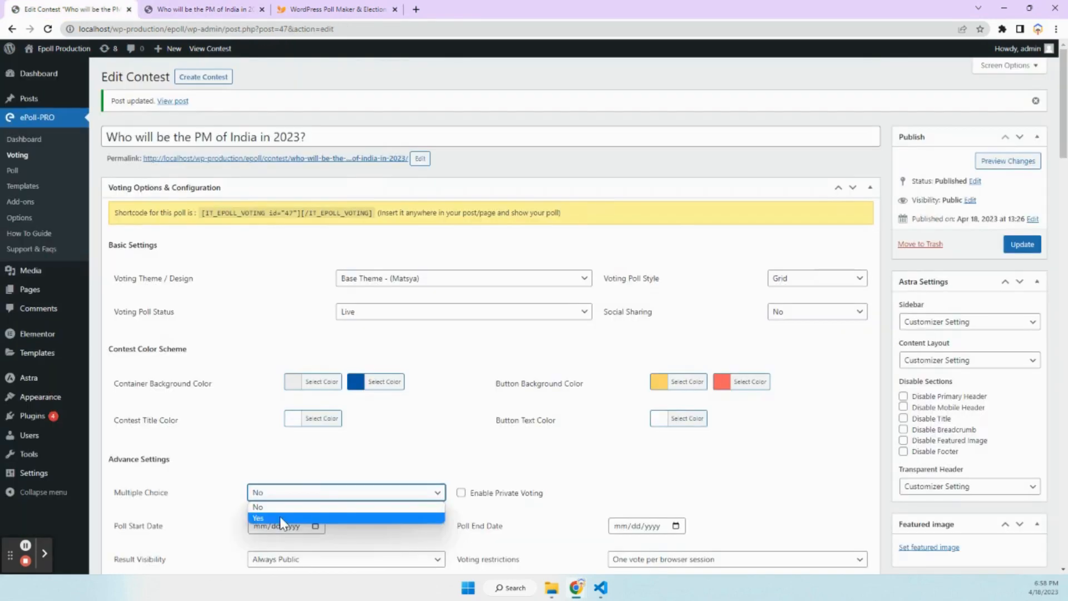
Switch the contest's Multiple Choice setting to No and back to Yes, and check the votes on its public page
left_click(279, 516)
left_click(270, 499)
left_click(271, 507)
left_click(273, 493)
left_click(278, 519)
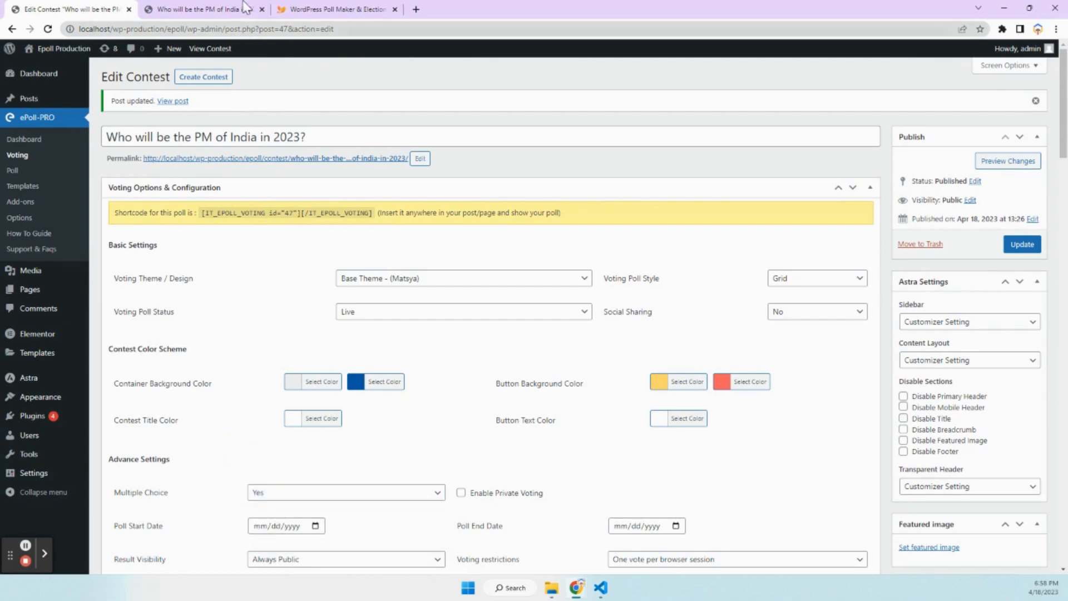
left_click(201, 9)
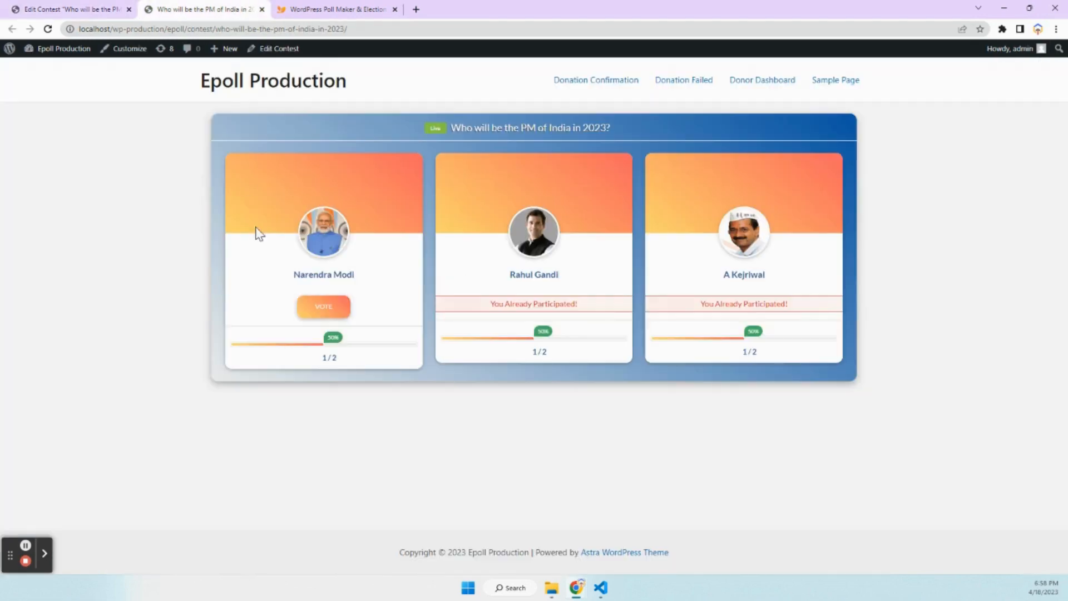
left_click(78, 9)
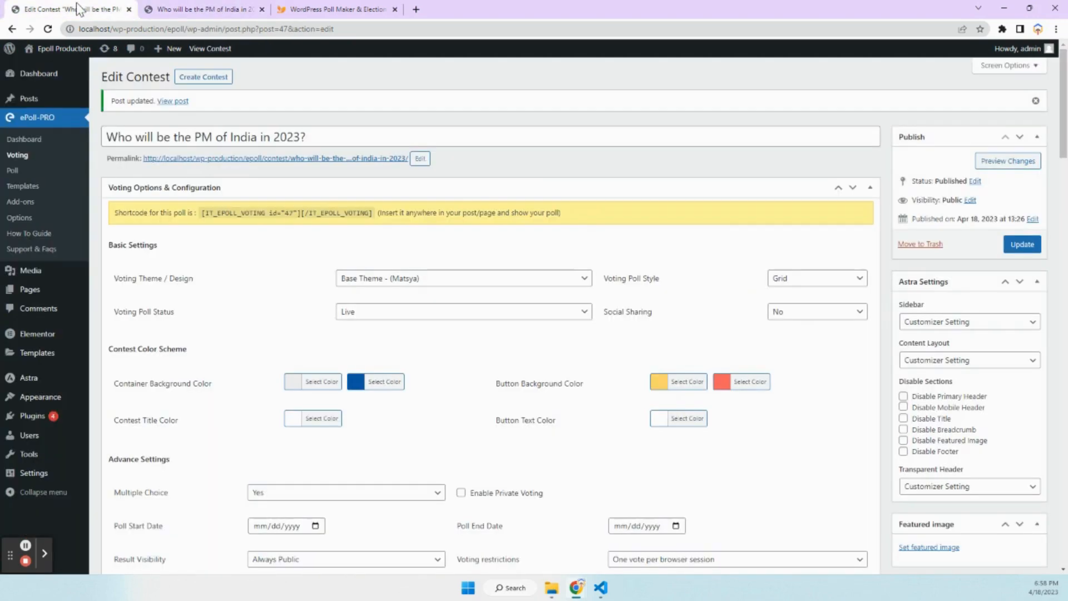
left_click(304, 501)
left_click(293, 509)
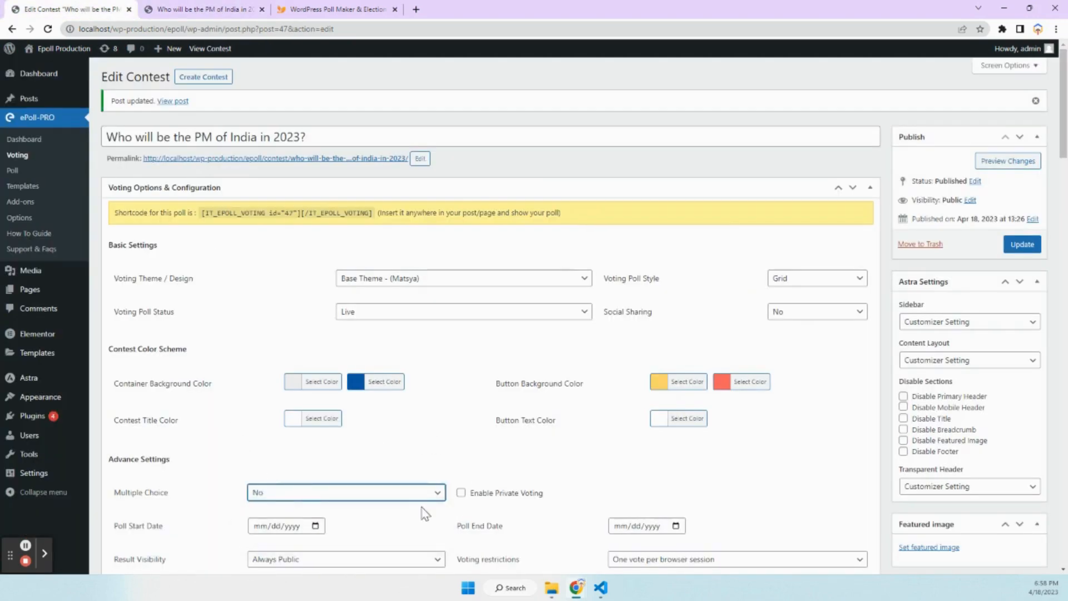
left_click(50, 28)
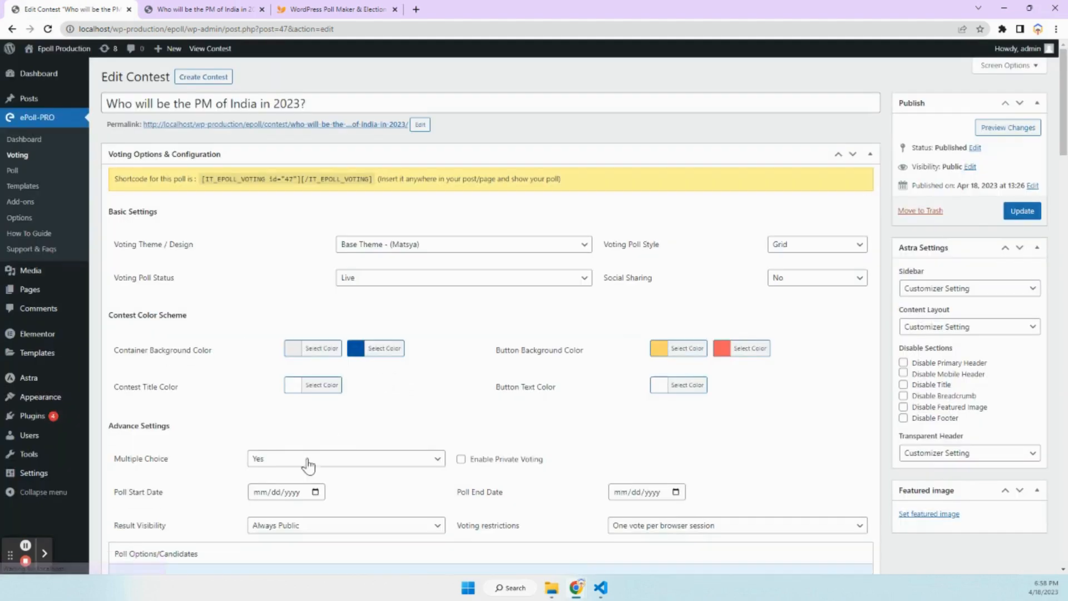
Update the contest with Multiple Choice at Yes and vote for Narendra Modi on its reloaded public page
scroll(479, 403, "down", 8)
scroll(448, 351, "up", 8)
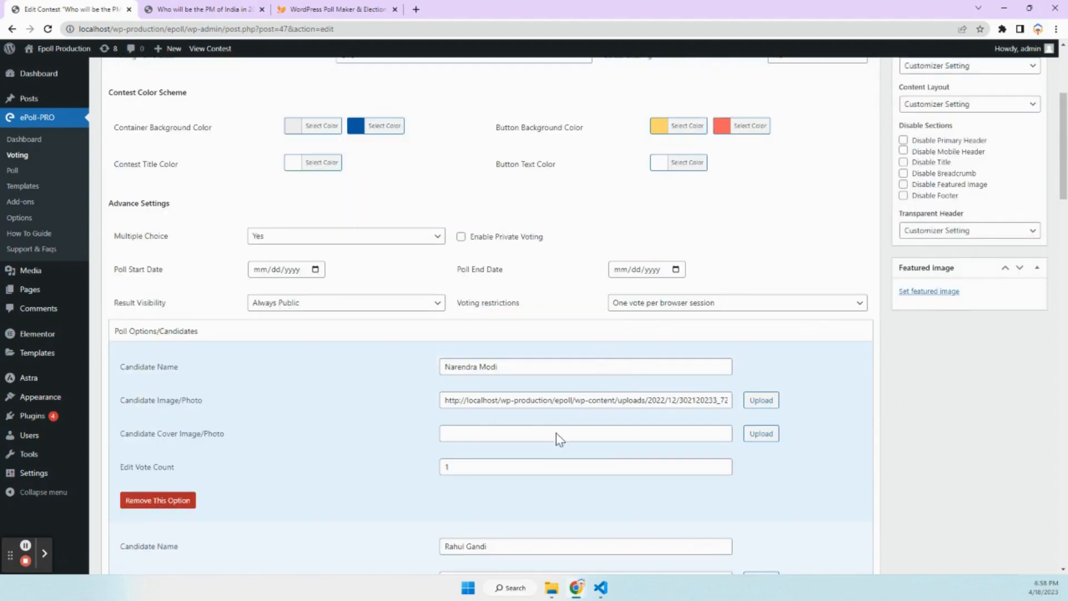
left_click(1022, 212)
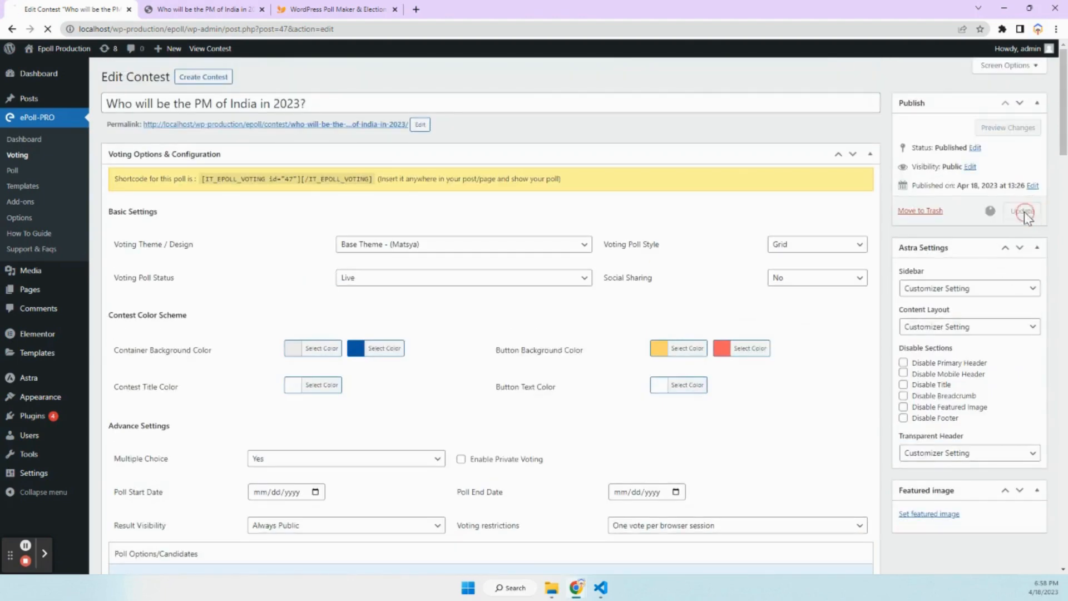
left_click(203, 9)
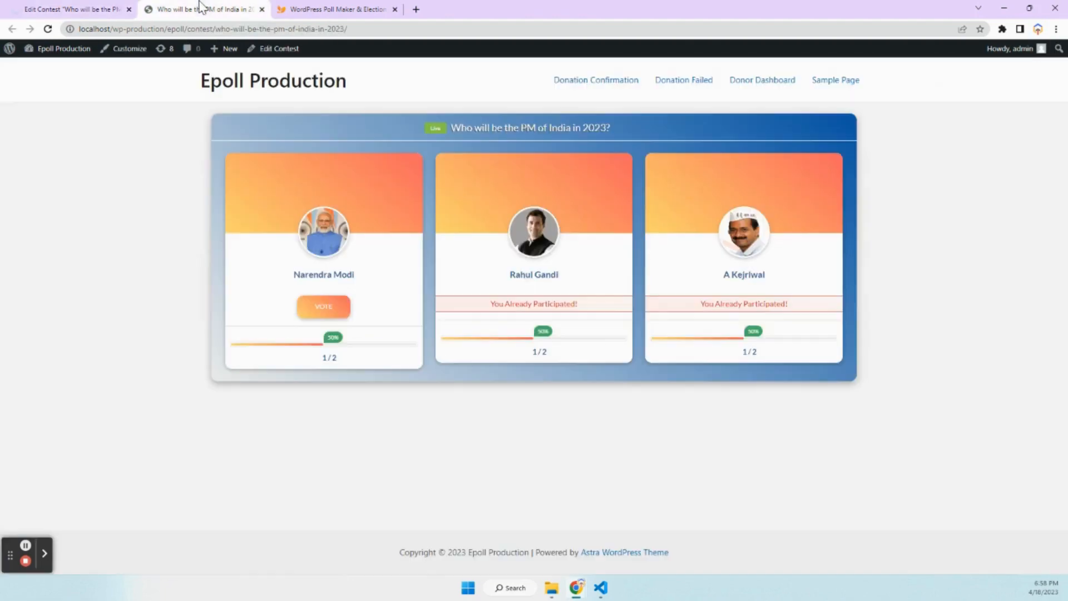
left_click(190, 29)
key("Return")
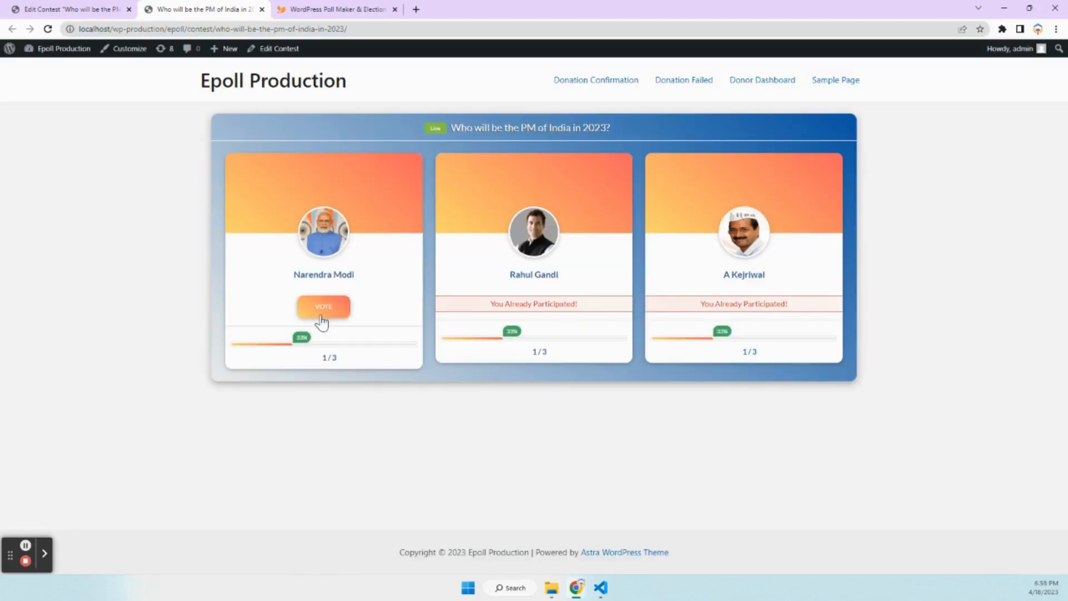
left_click(322, 313)
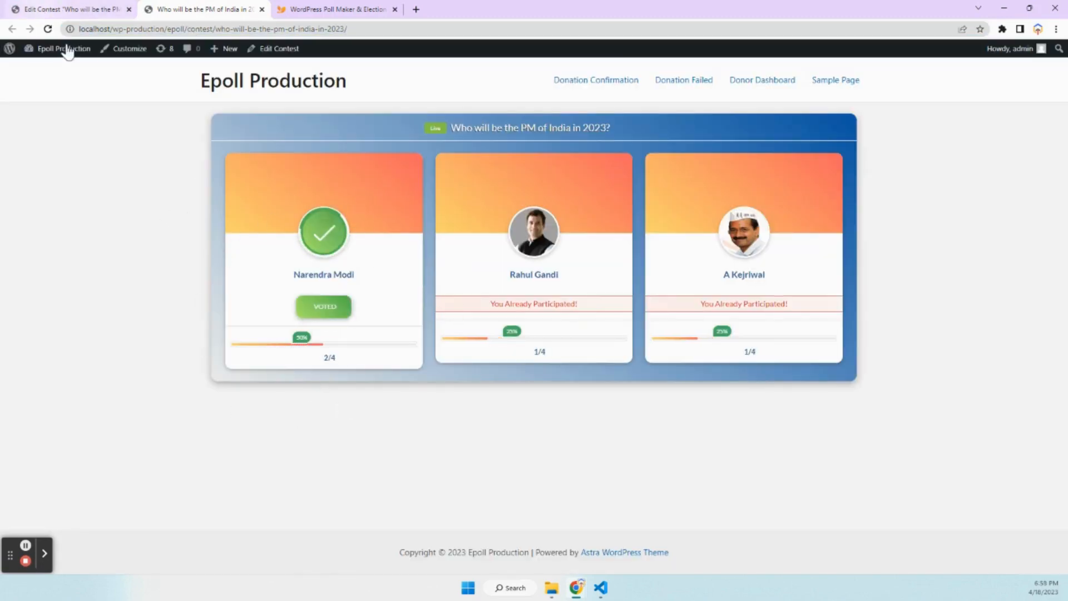
left_click(48, 29)
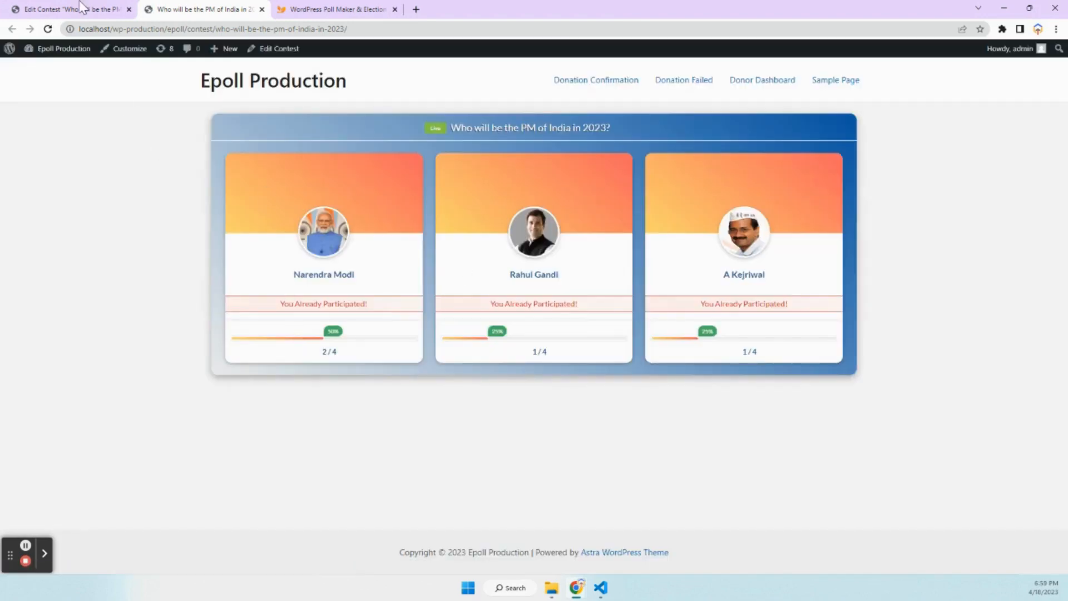
Set the contest's Social Sharing to Yes and update the contest
left_click(72, 9)
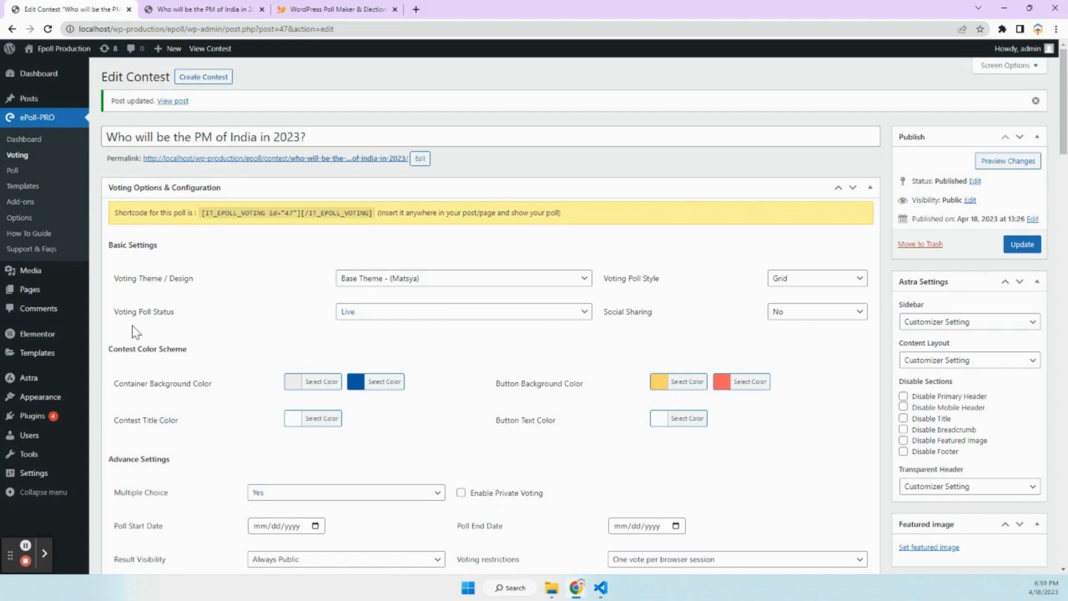
left_click(365, 311)
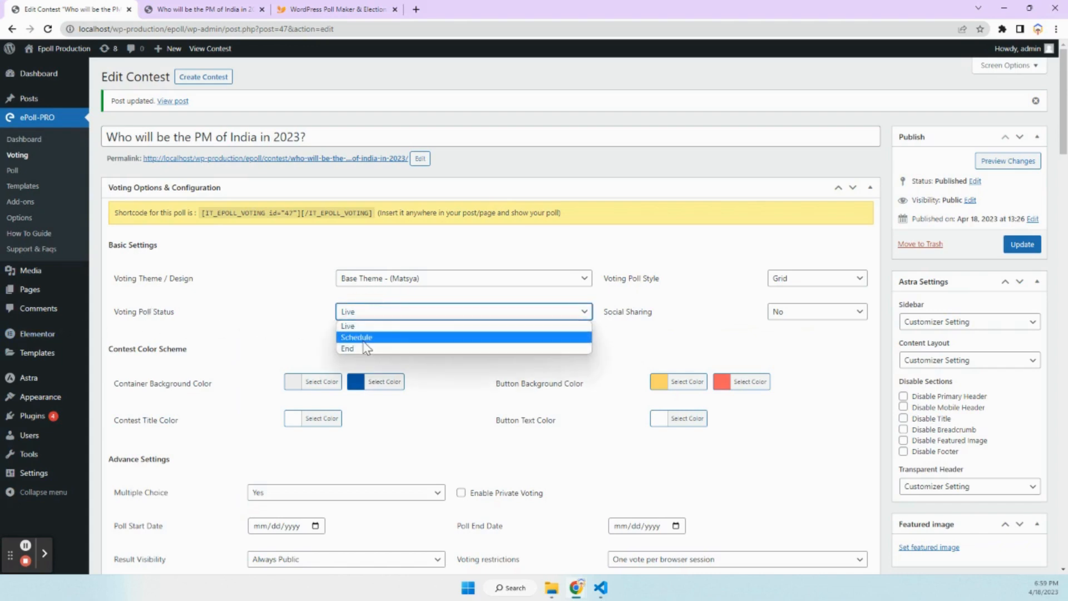
left_click(806, 312)
left_click(807, 312)
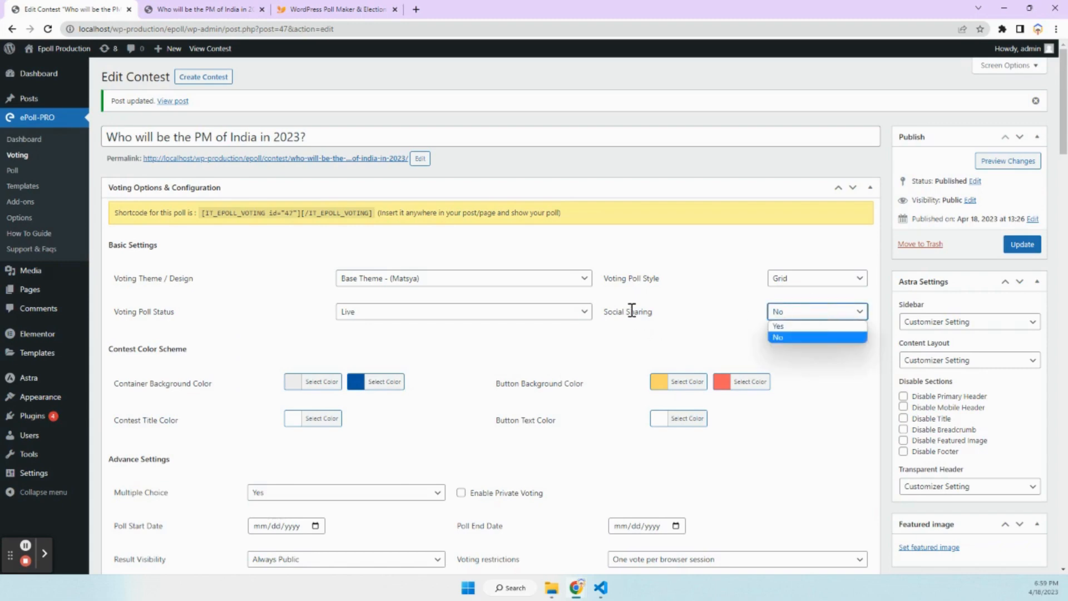
left_click(225, 10)
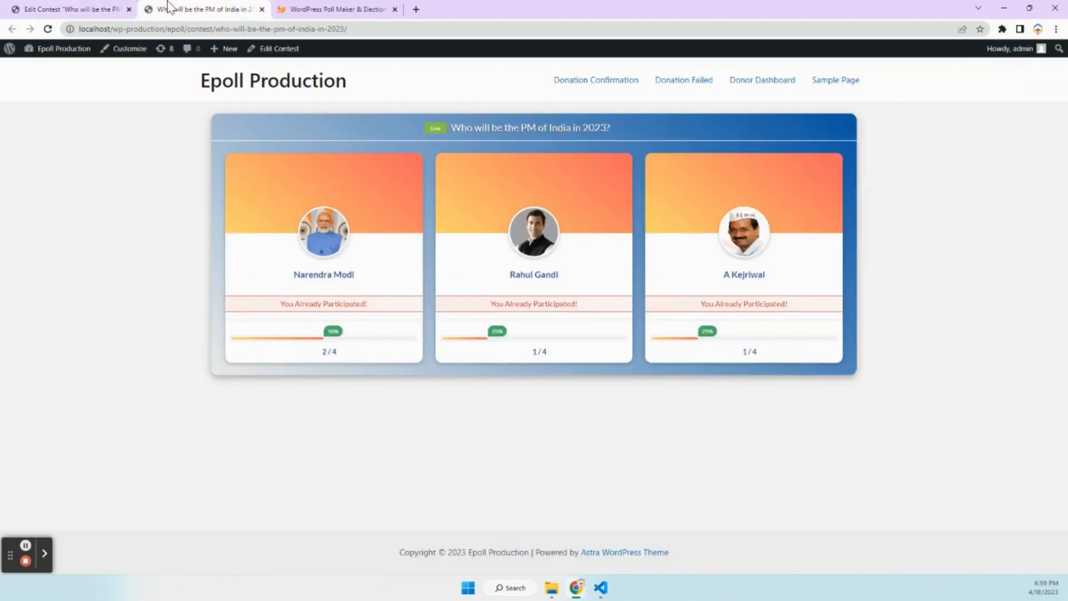
left_click(105, 9)
left_click(817, 307)
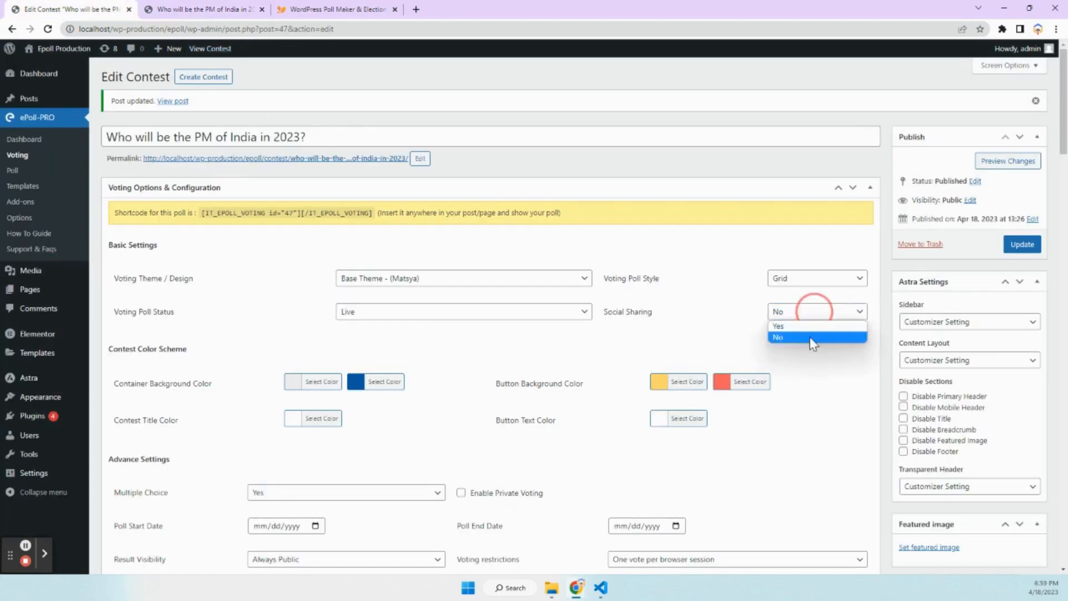
left_click(807, 336)
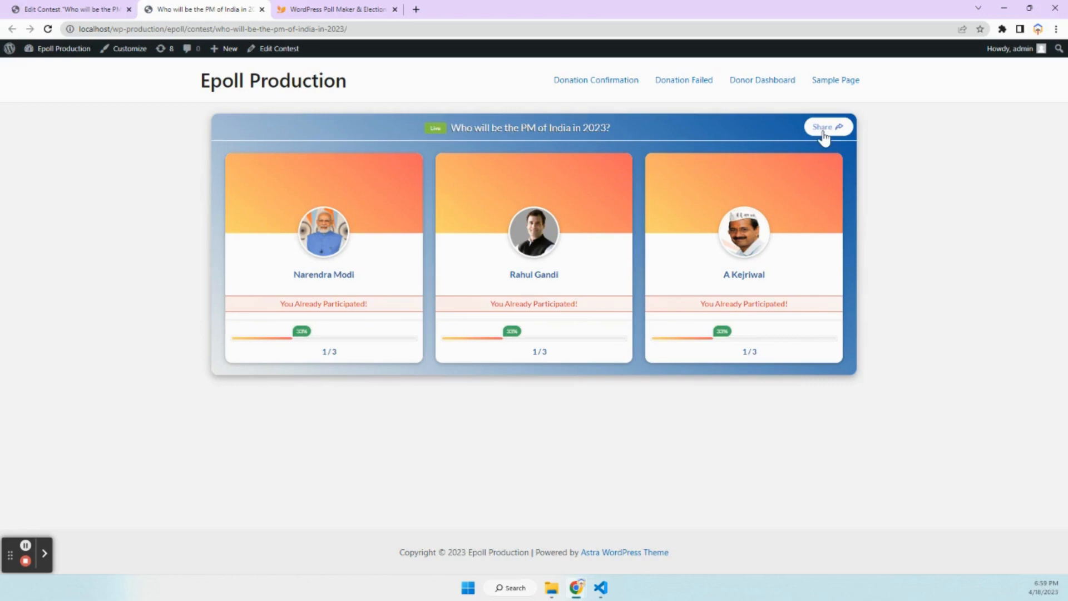
Try the Twitter share option on the contest's public page, and close the draft tweet and the sharing dialog
left_click(824, 129)
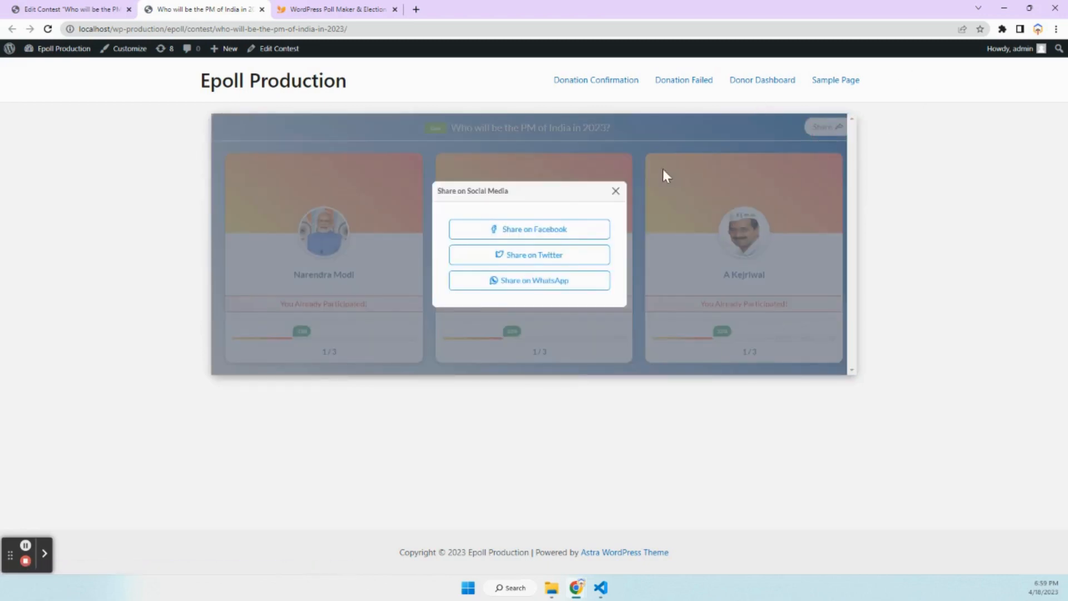
left_click(497, 255)
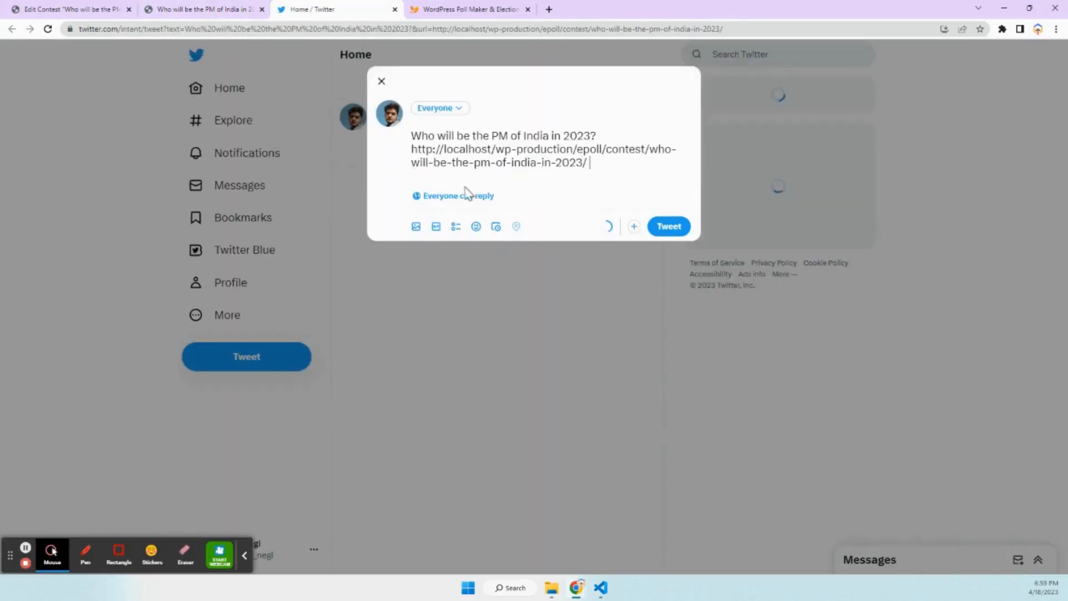
key("ctrl+w")
left_click(615, 192)
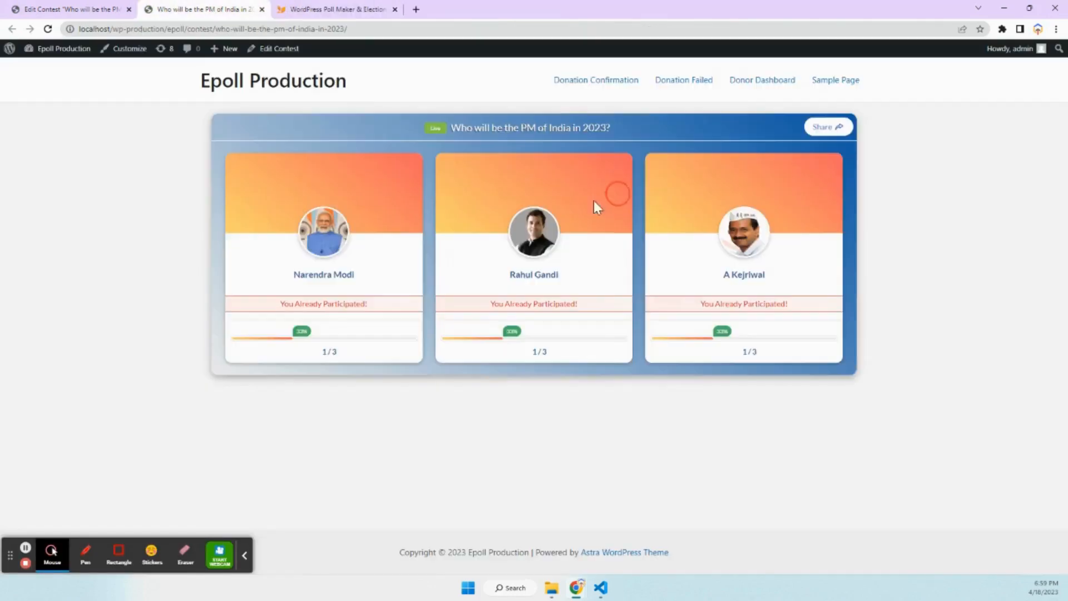
Change the second button background color to blue #4254bc, update the contest and view its public page
left_click(31, 9)
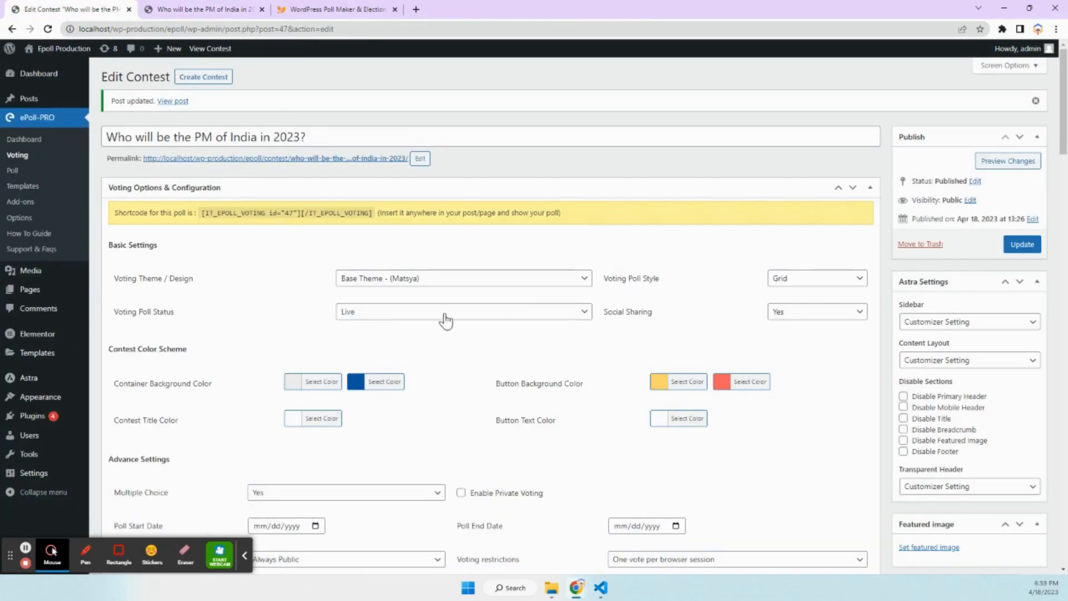
scroll(484, 358, "down", 4)
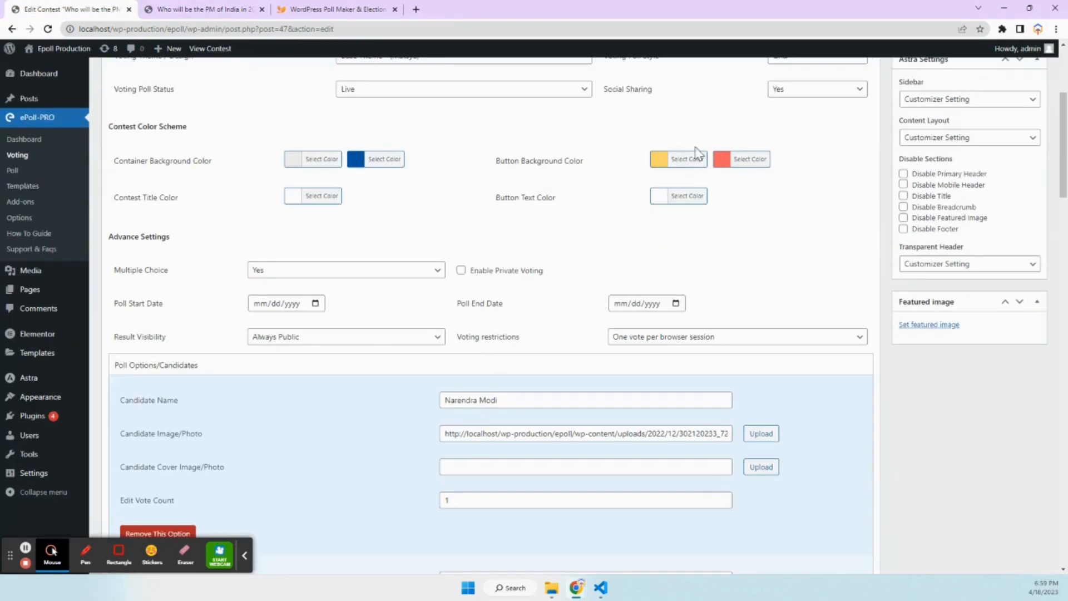
left_click(724, 160)
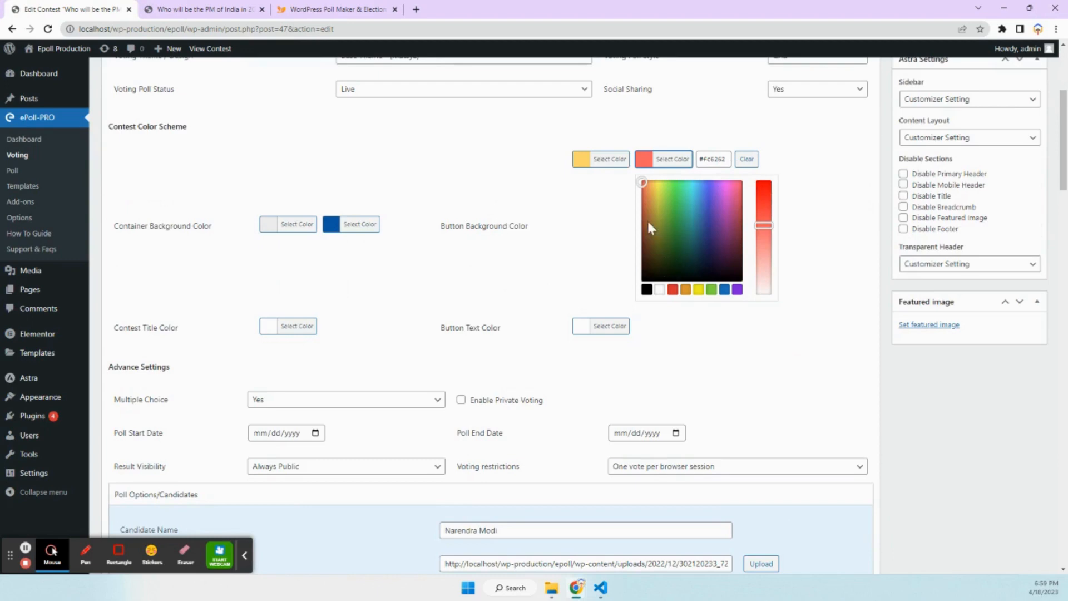
left_click_drag(663, 264, 707, 207)
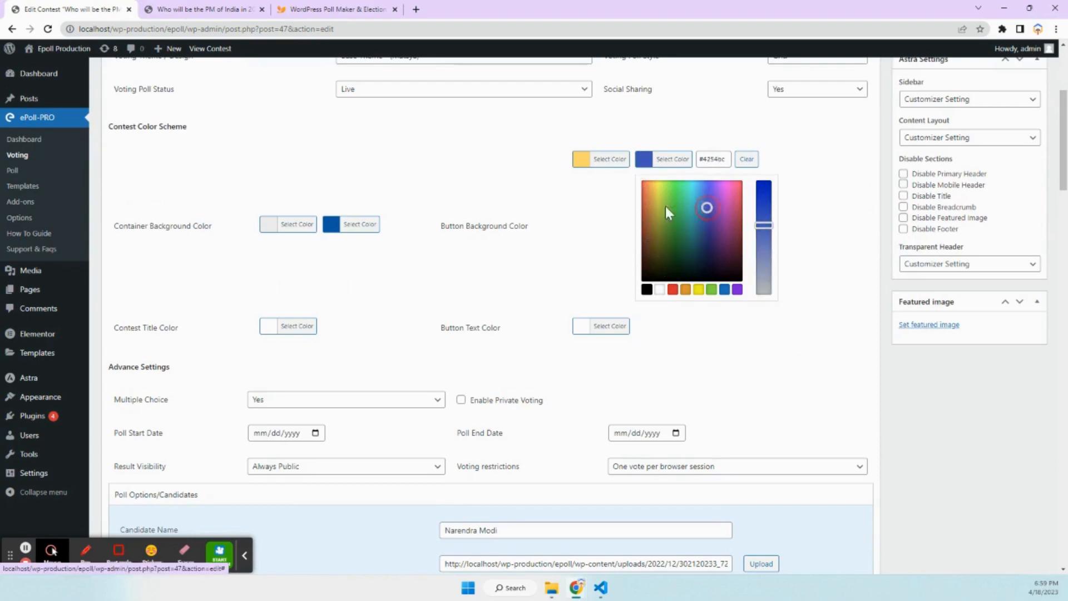
left_click(214, 8)
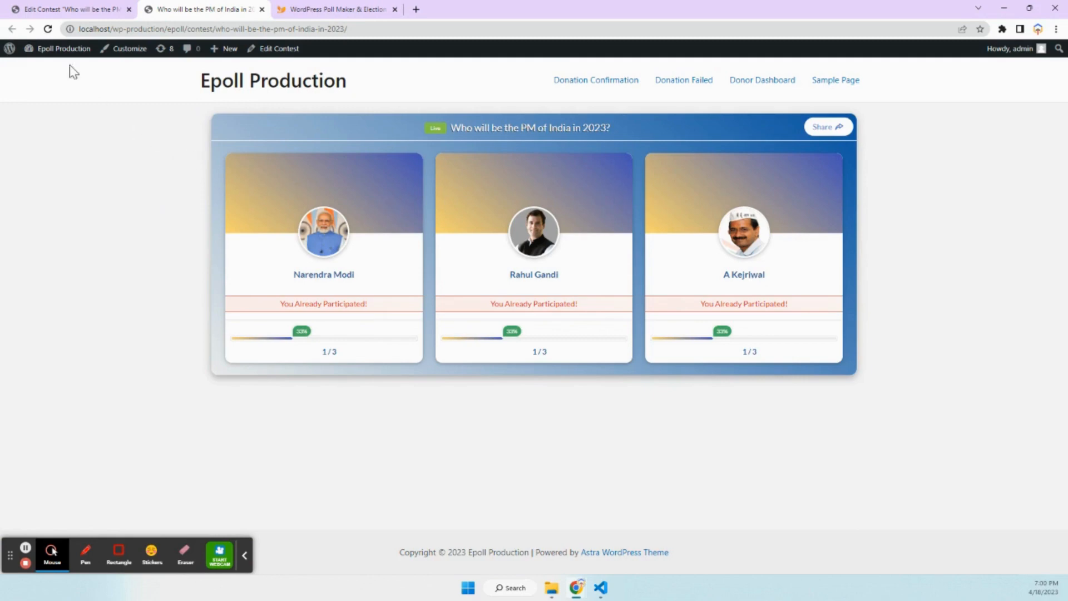
Look at the Contest Title Color picker and check the title on the contest's public page
left_click(71, 11)
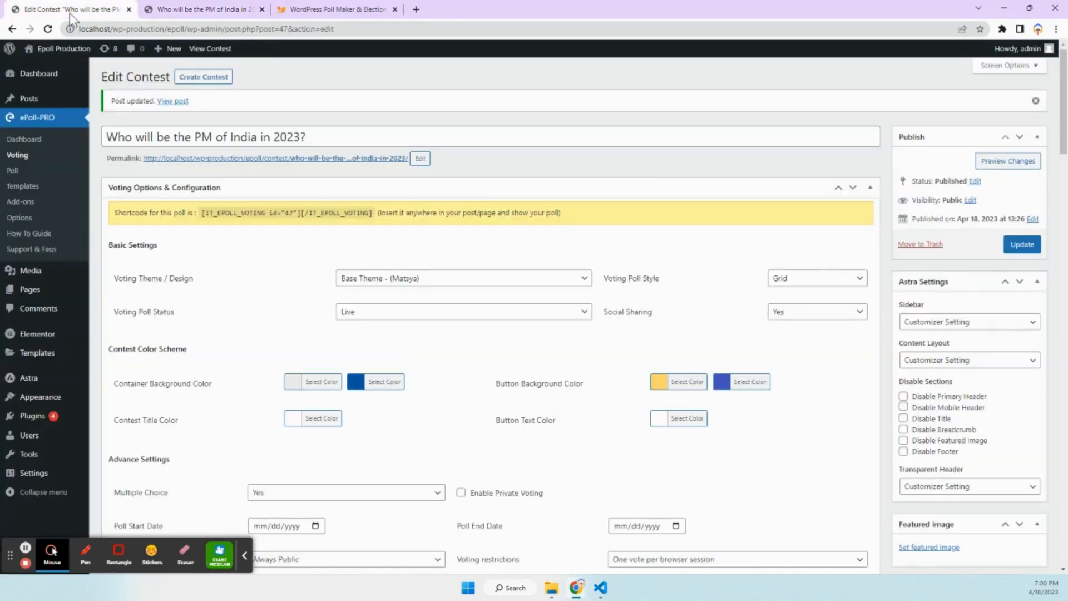
left_click(293, 418)
left_click(454, 421)
left_click(199, 6)
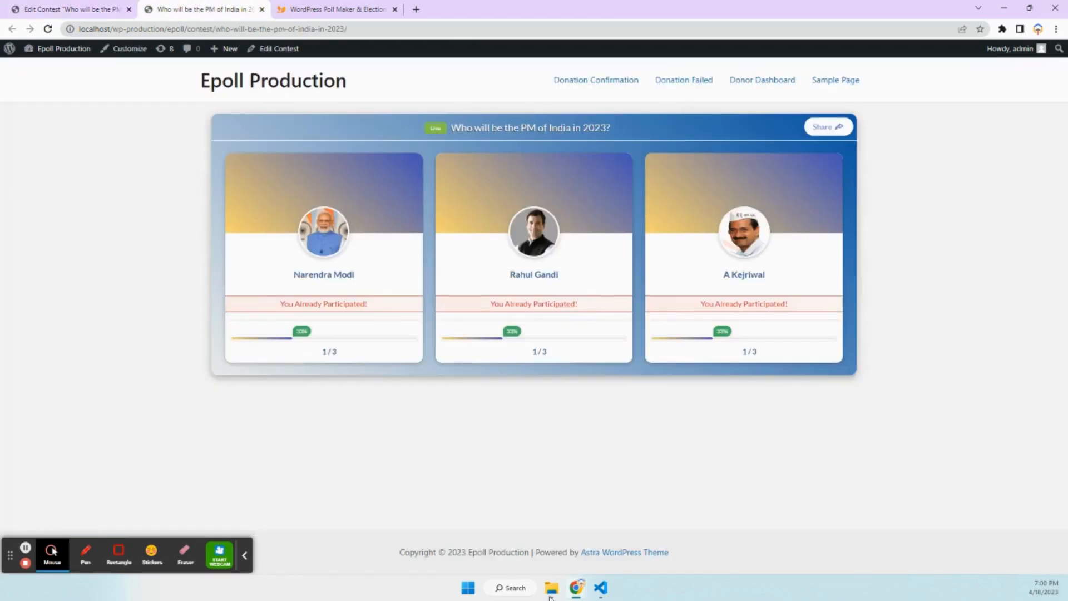
left_click(105, 16)
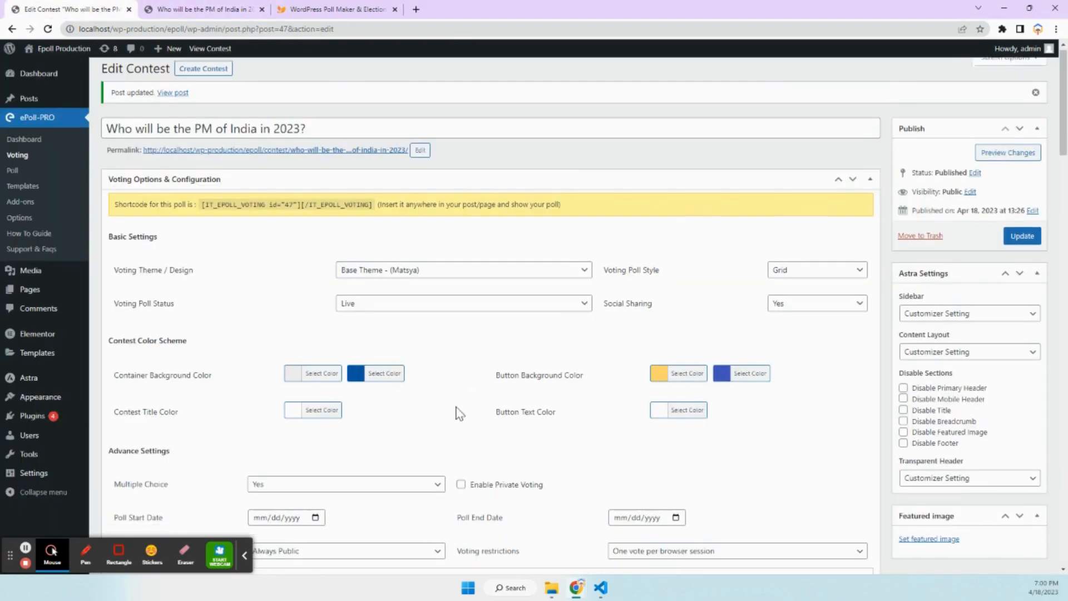
Enable private voting in the advanced settings, copy the voting access code and update the contest
scroll(434, 345, "down", 5)
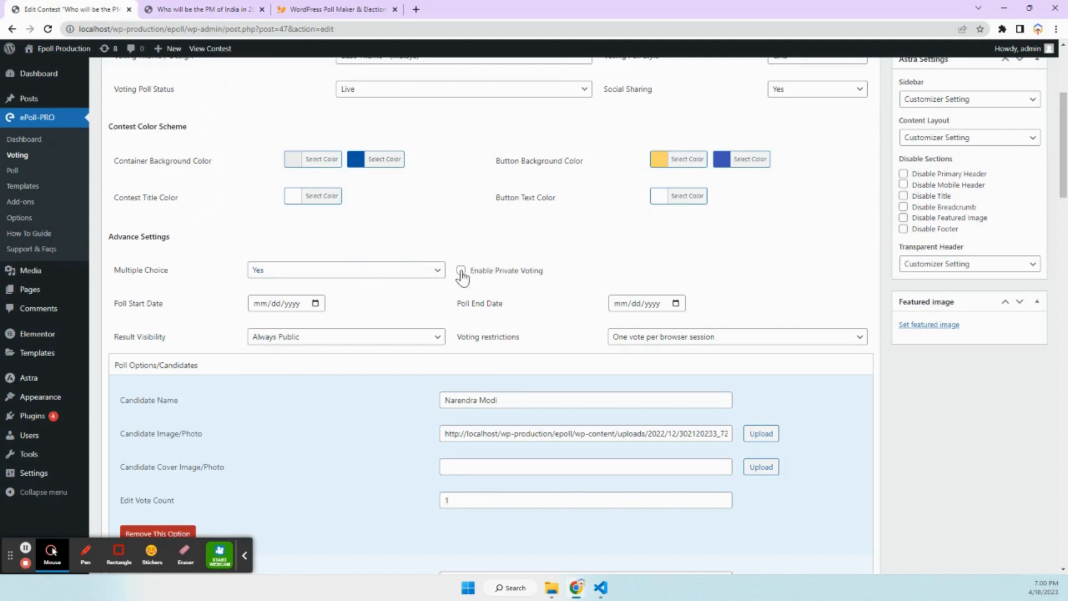
left_click(245, 555)
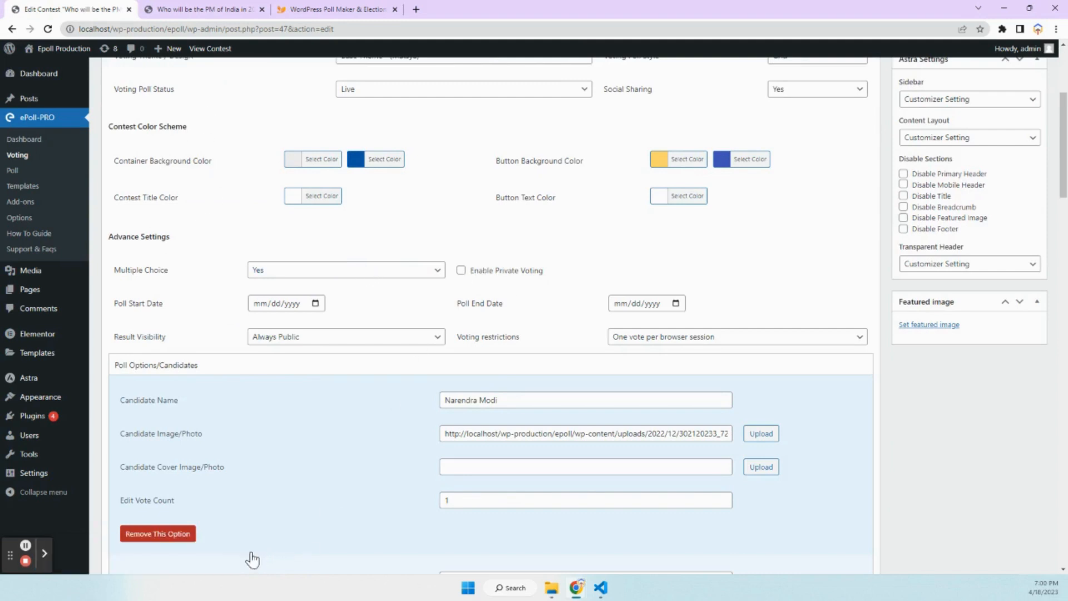
left_click(483, 273)
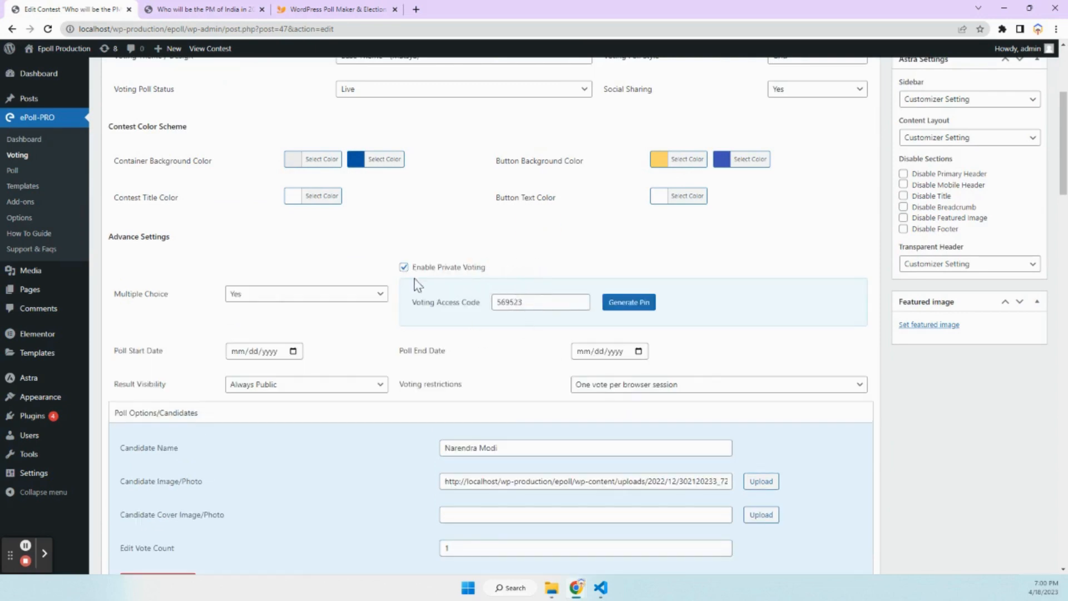
scroll(500, 417, "up", 4)
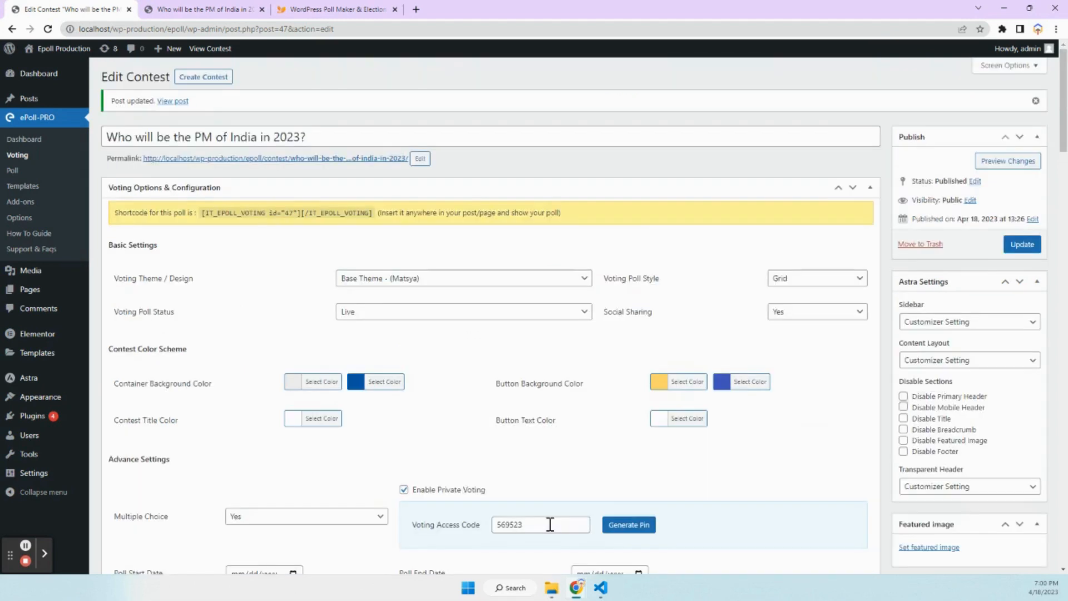
double_click(549, 524)
key("ctrl+c")
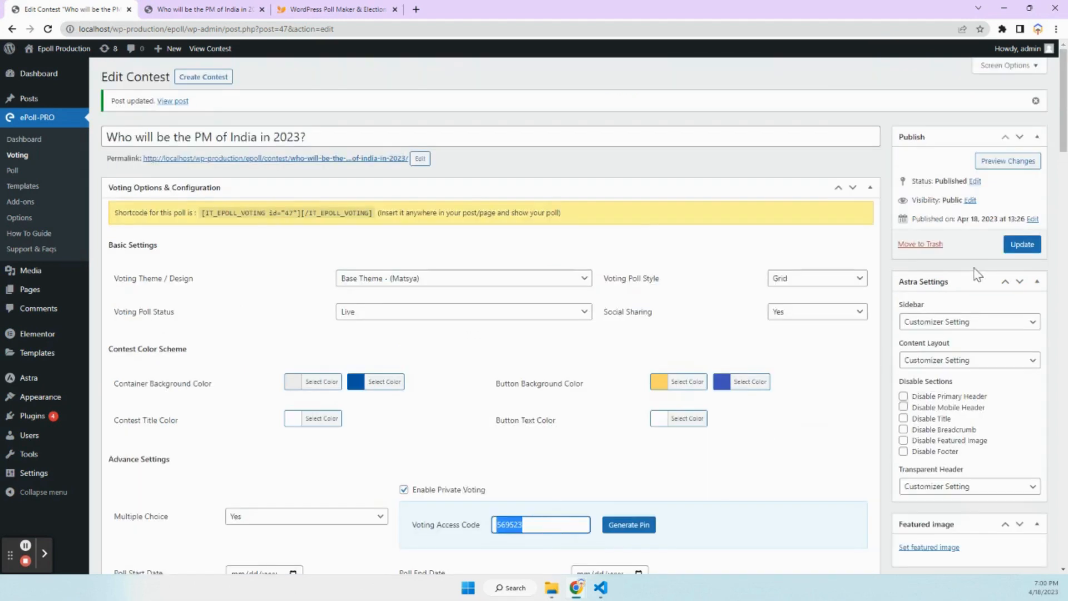
left_click(1019, 249)
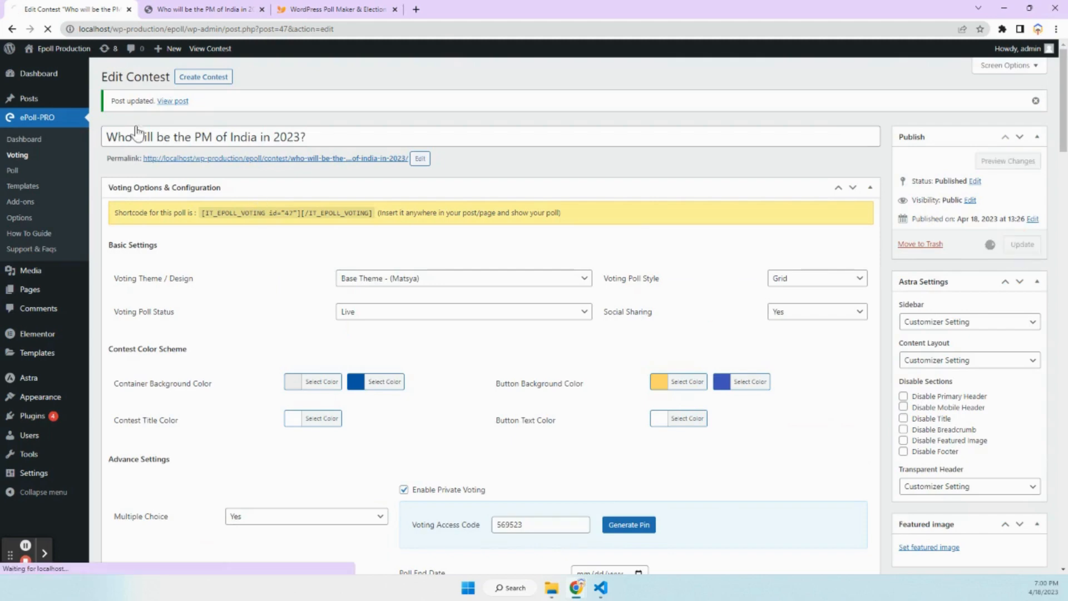
Paste the voting access code into the public page's access pin prompt and verify it
left_click(163, 7)
left_click(489, 245)
key("ctrl+v")
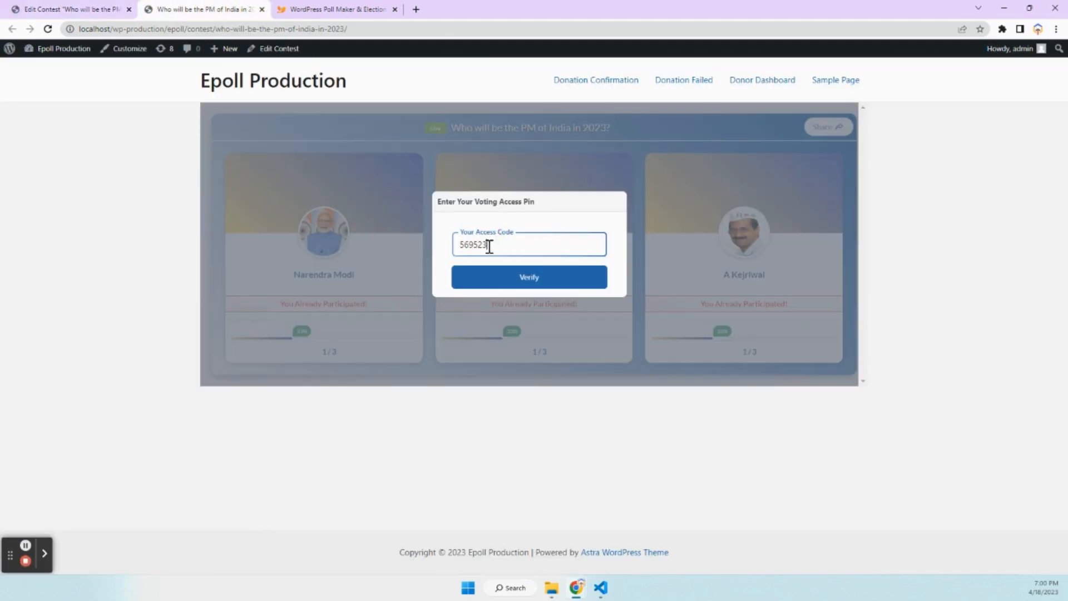
left_click(494, 288)
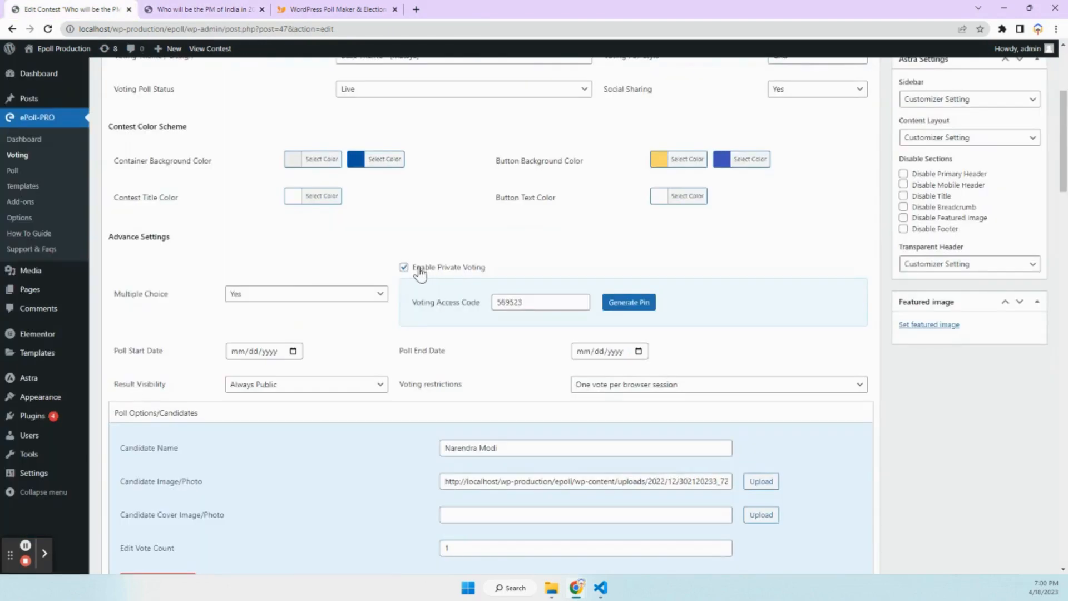
Disable private voting and set the poll end date to 05/19/2023 in the contest's advanced settings
left_click(402, 266)
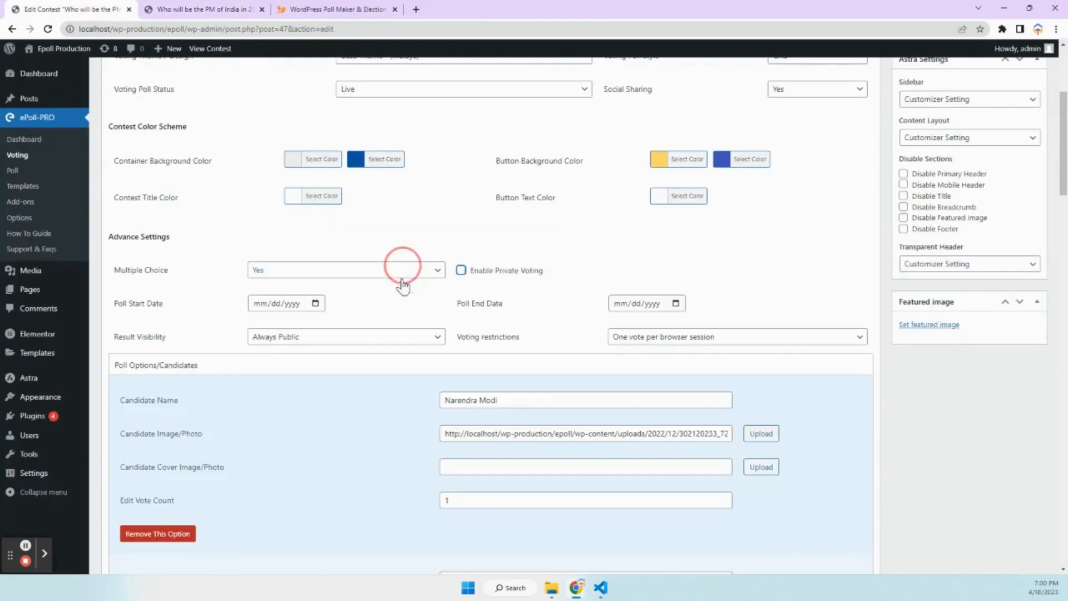
left_click(316, 304)
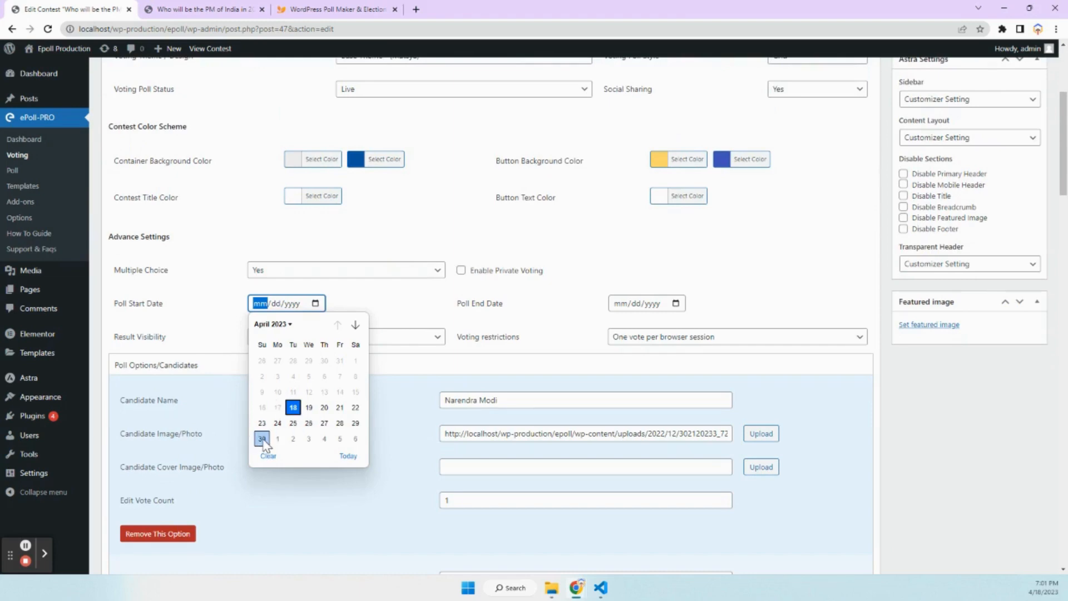
left_click(675, 303)
left_click(716, 324)
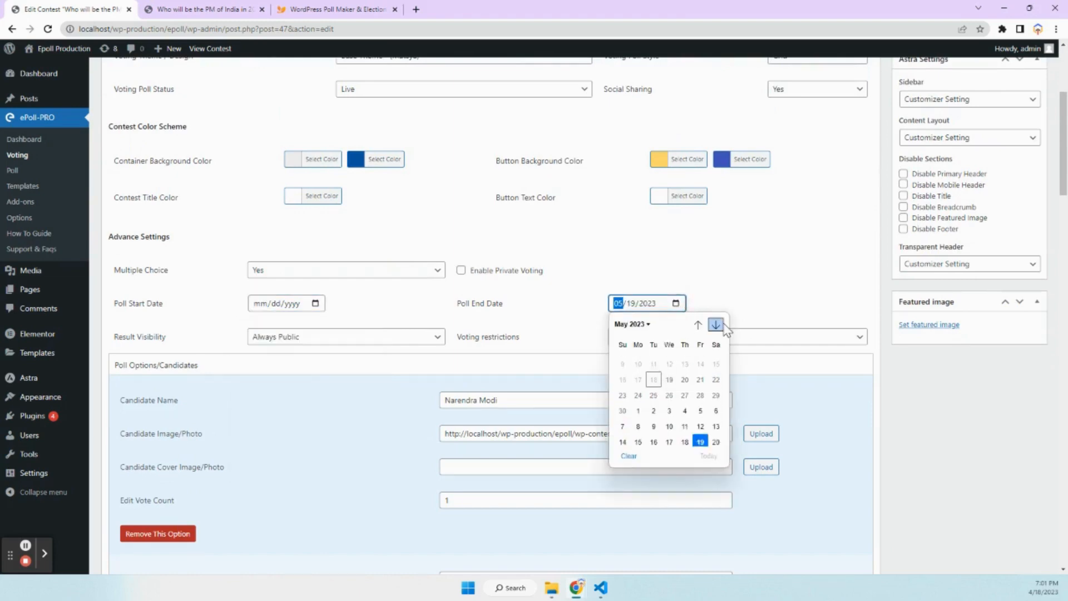
left_click(701, 400)
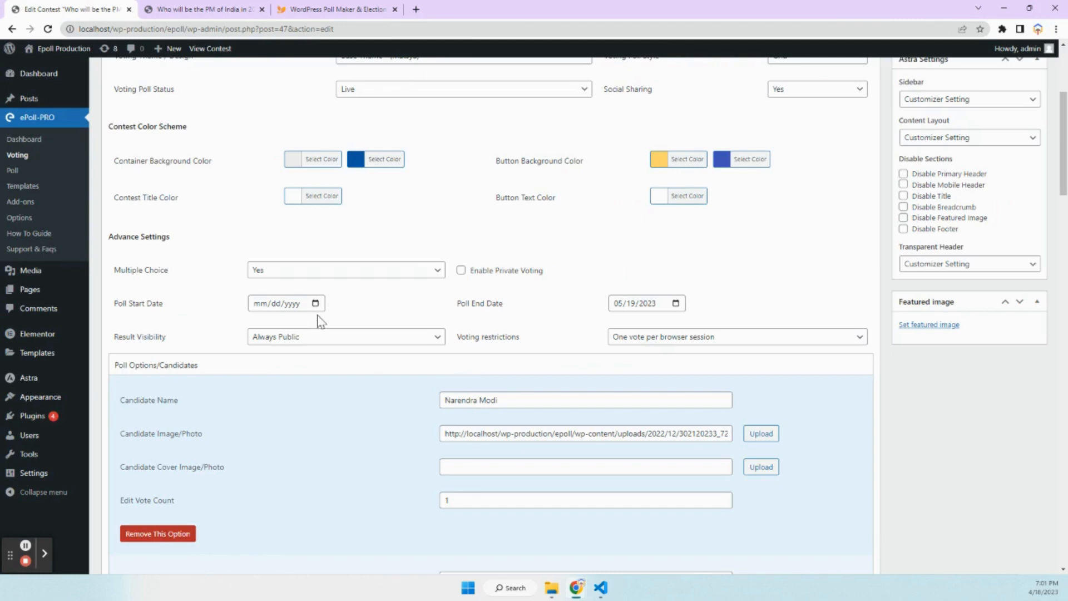
Set the result visibility to Not public and check the contest's public page
left_click(425, 336)
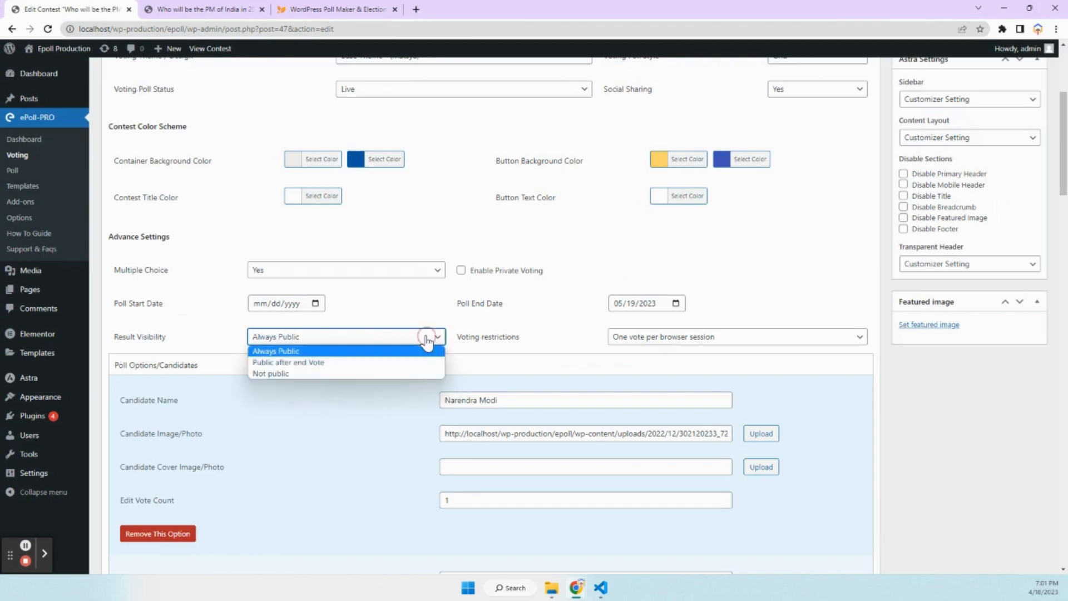
left_click(211, 316)
left_click(286, 337)
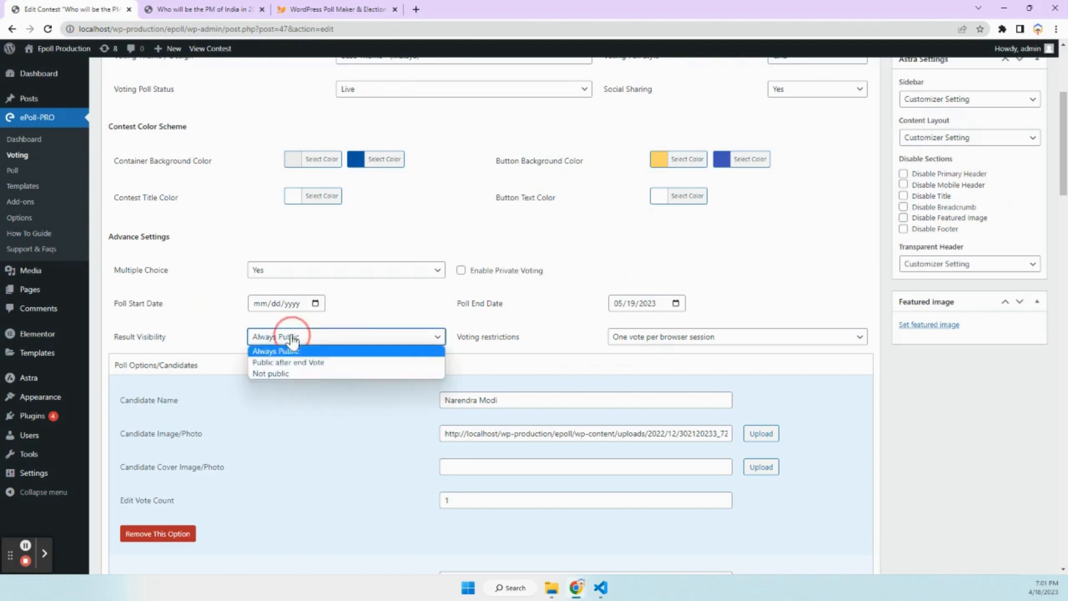
left_click(286, 373)
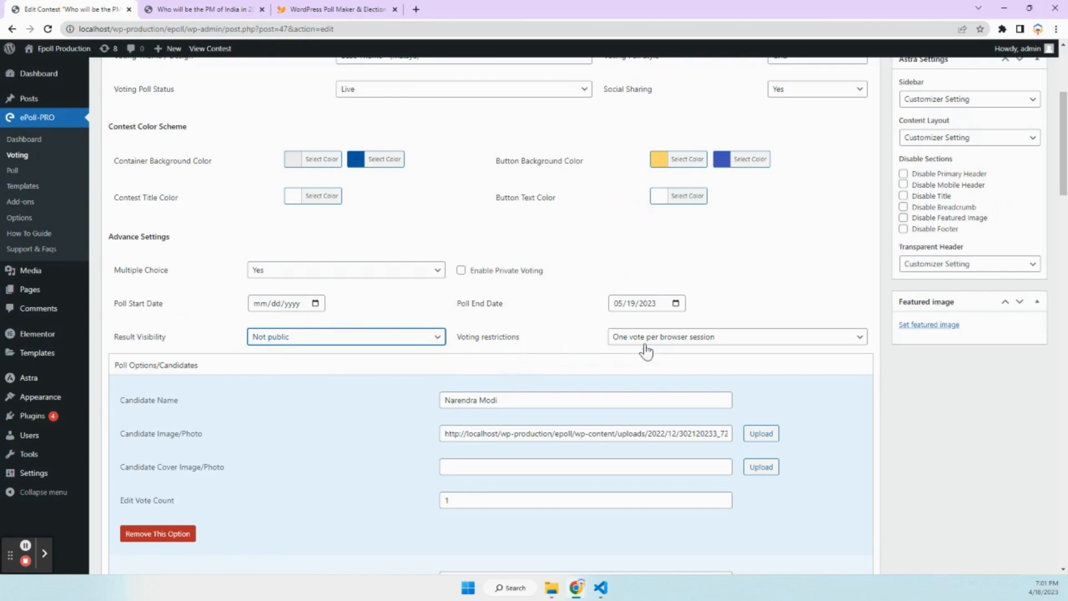
left_click(200, 9)
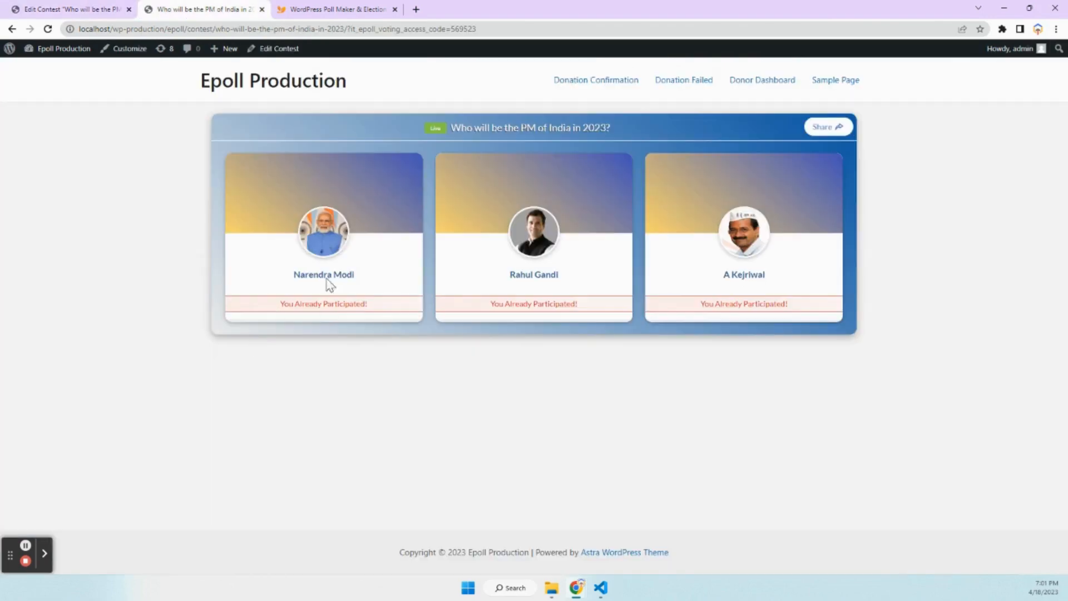
Review the contest's candidate entries and settings in the editor and compare them with the public page
key("ctrl+shift+Tab")
scroll(328, 438, "down", 8)
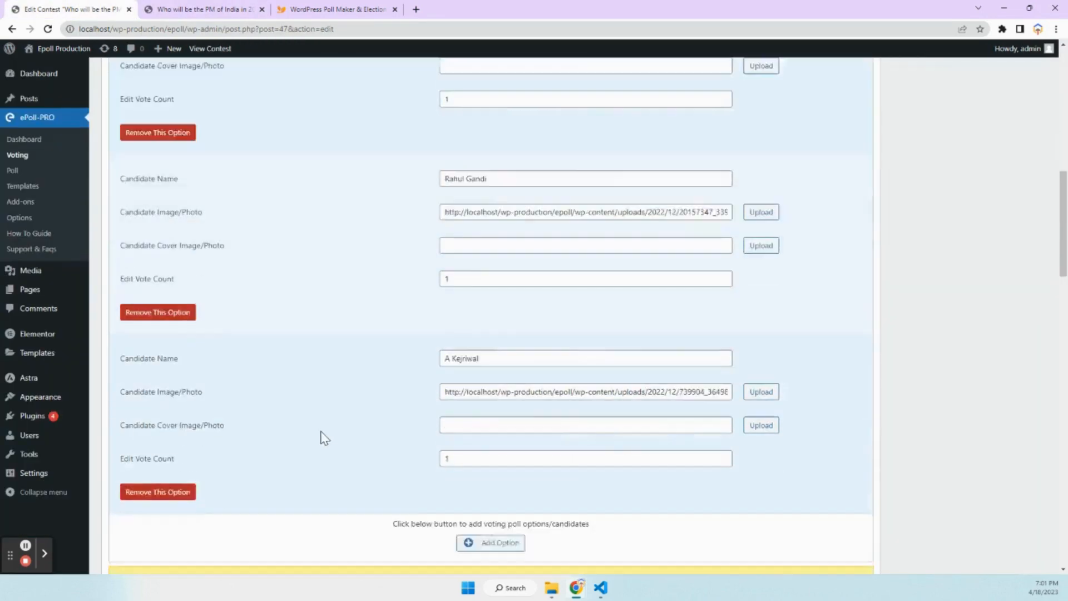
scroll(336, 438, "up", 8)
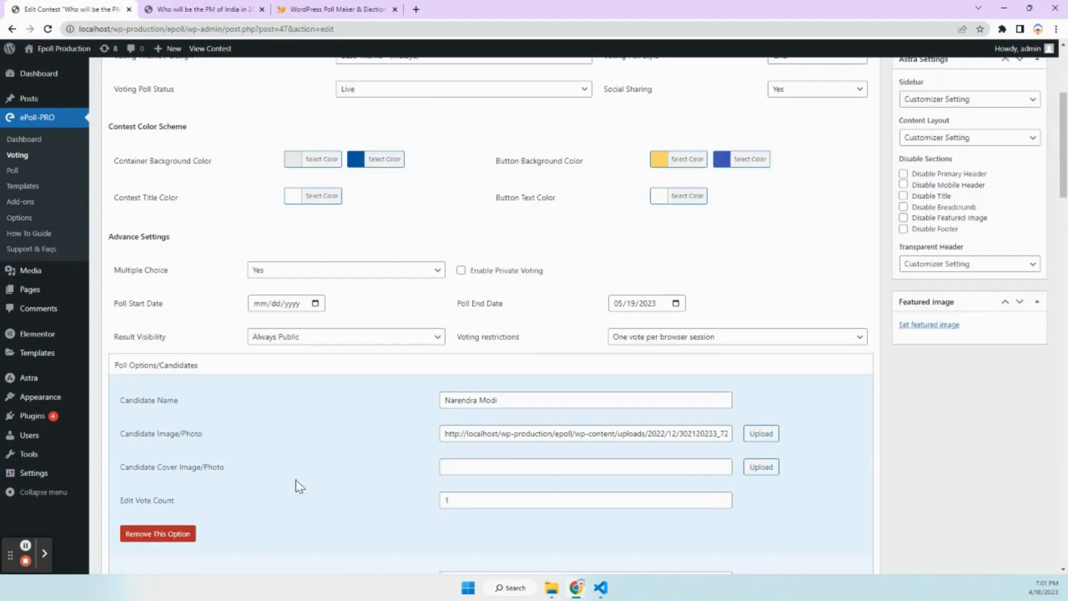
left_click(239, 9)
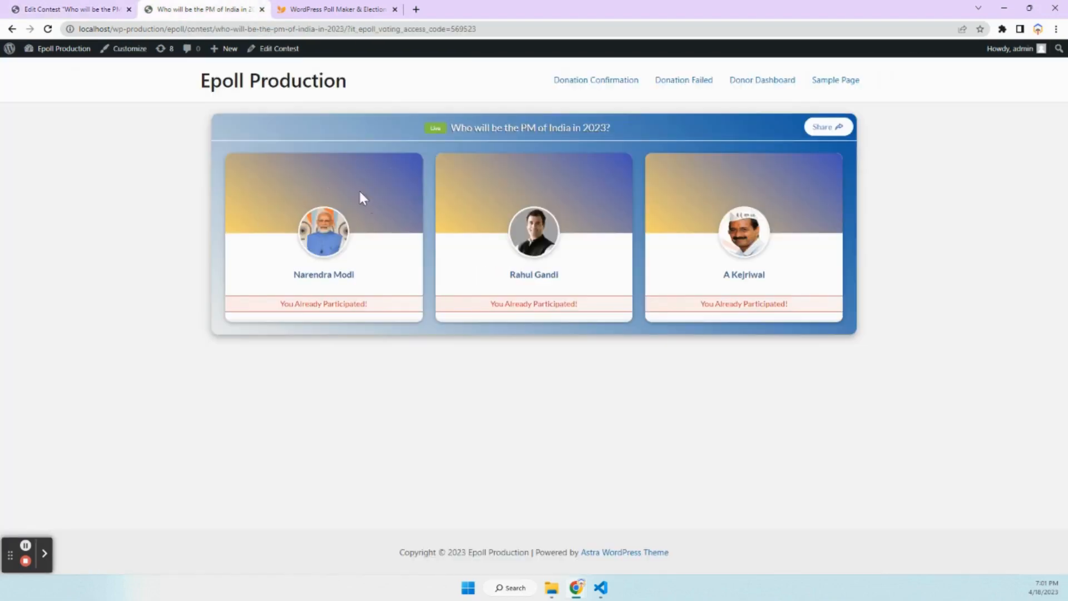
key("ctrl+shift+Tab")
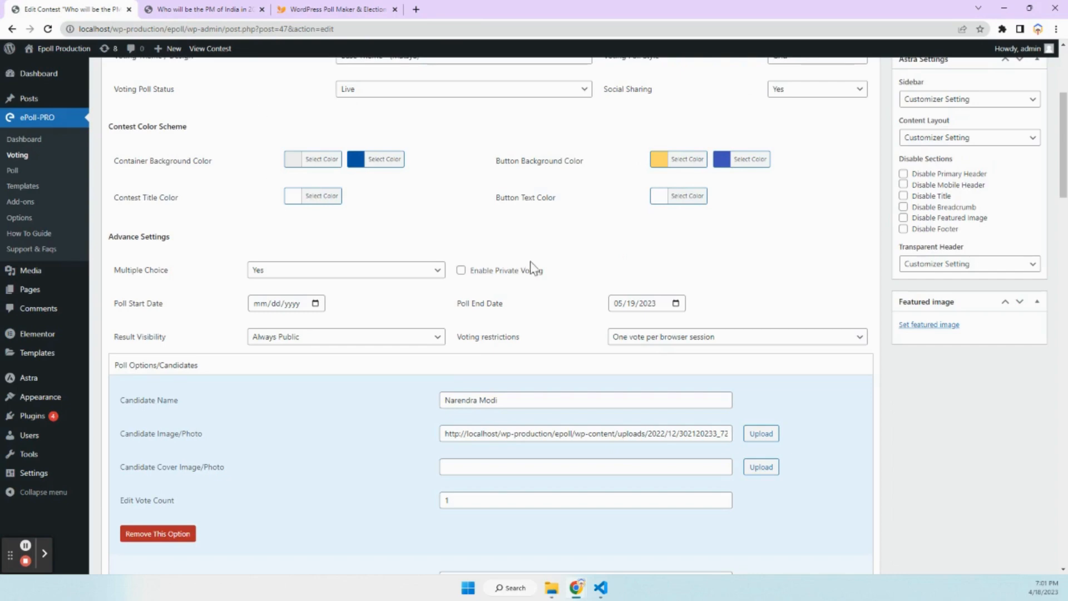
scroll(534, 275, "up", 4)
scroll(556, 375, "down", 8)
scroll(559, 381, "up", 8)
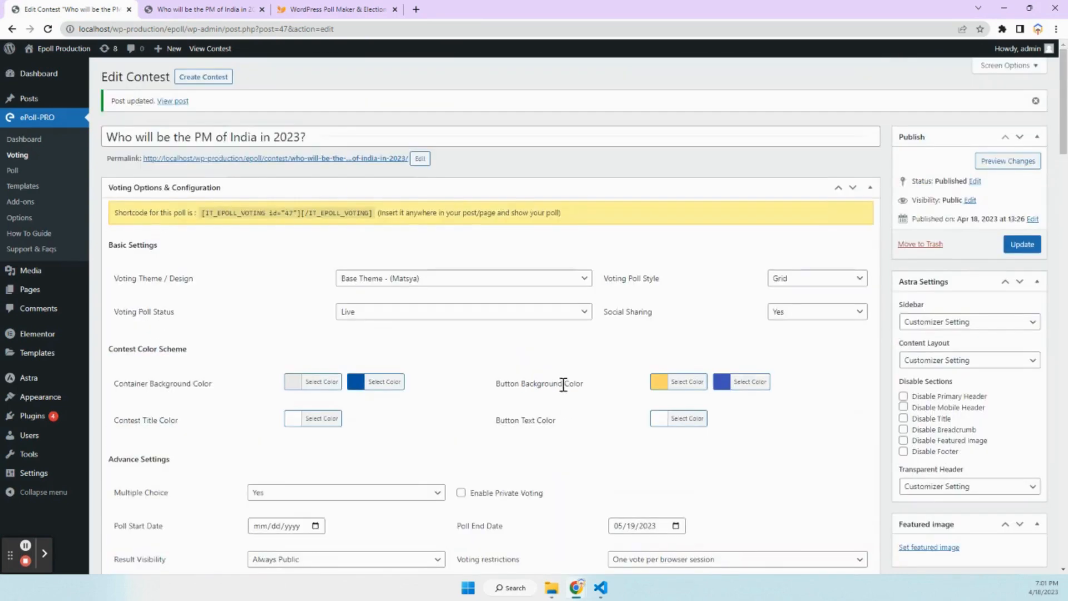
Set the voting poll style to List, update the contest, and check the layout and social sharing options on its public page
left_click(810, 278)
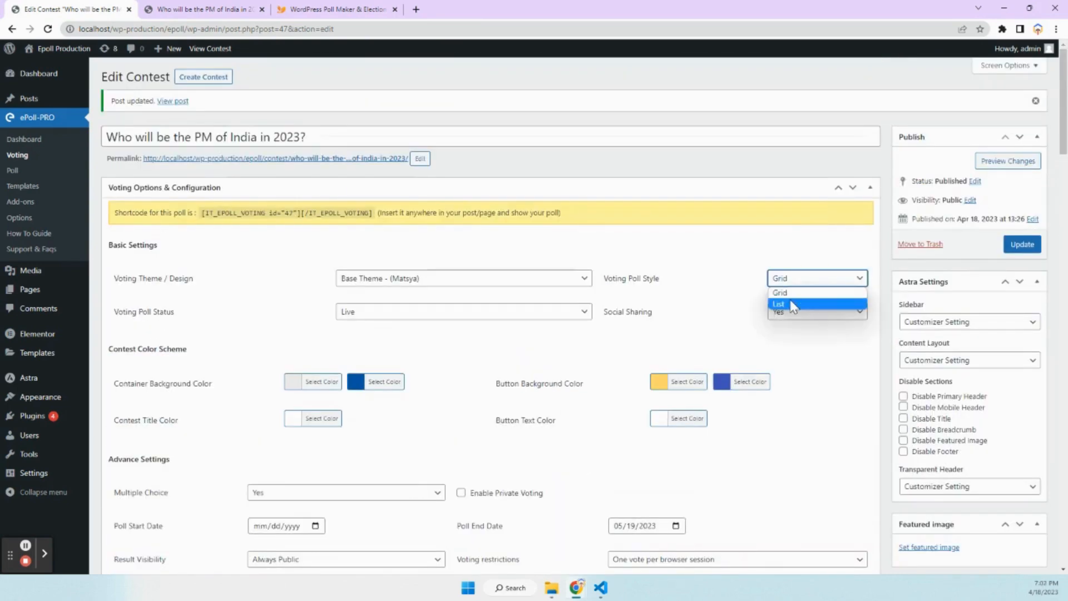
left_click(794, 304)
left_click(1022, 245)
key("ctrl+Tab")
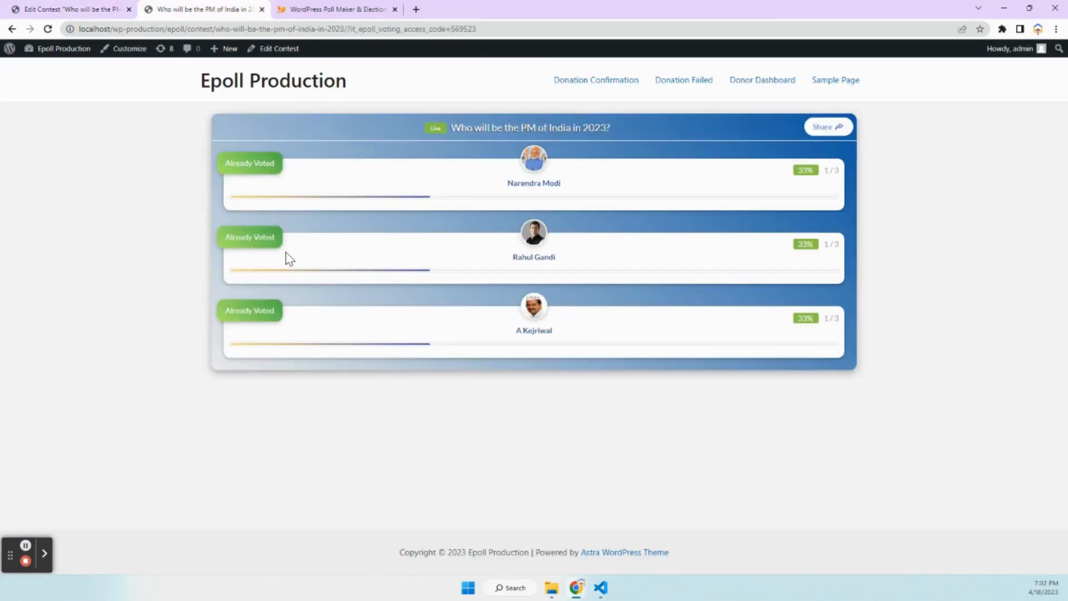
left_click(829, 128)
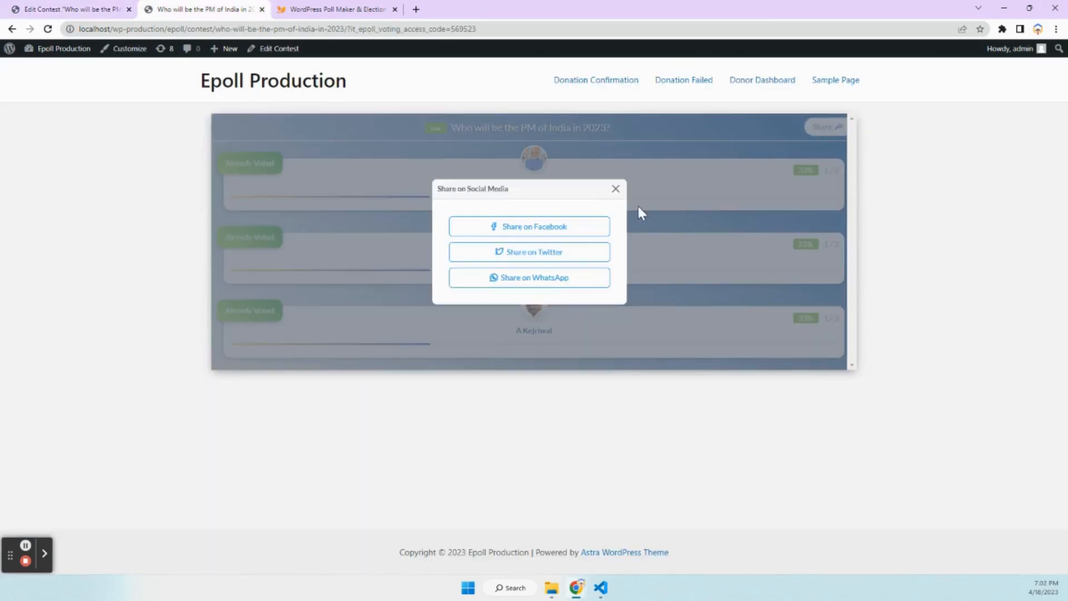
left_click(615, 190)
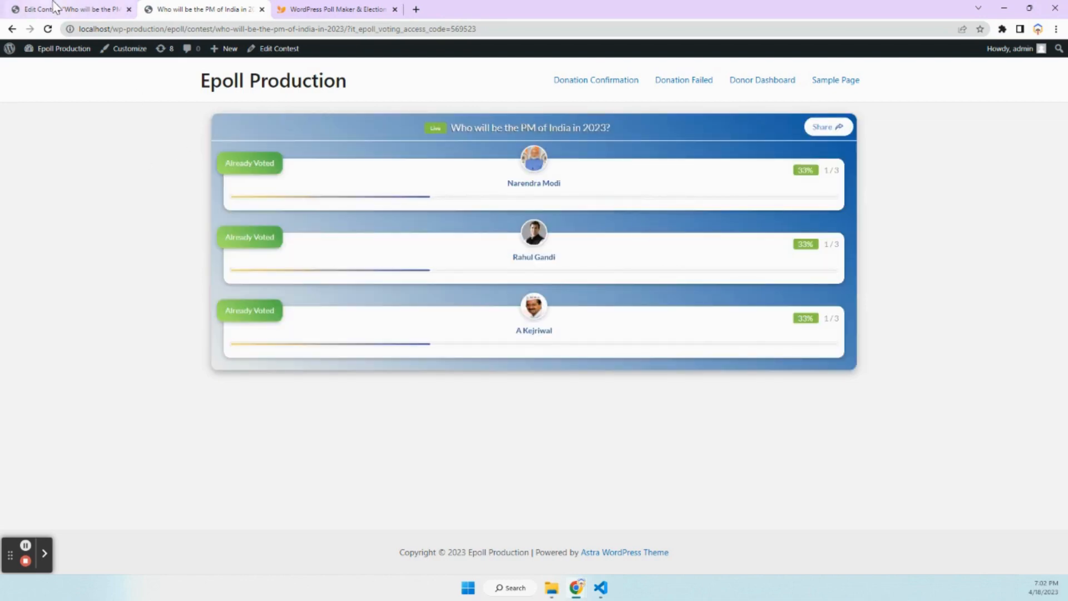
Open the ePoll Add-ons page in a separate browser tab and look over the installed add-ons
left_click(72, 9)
left_click(206, 9)
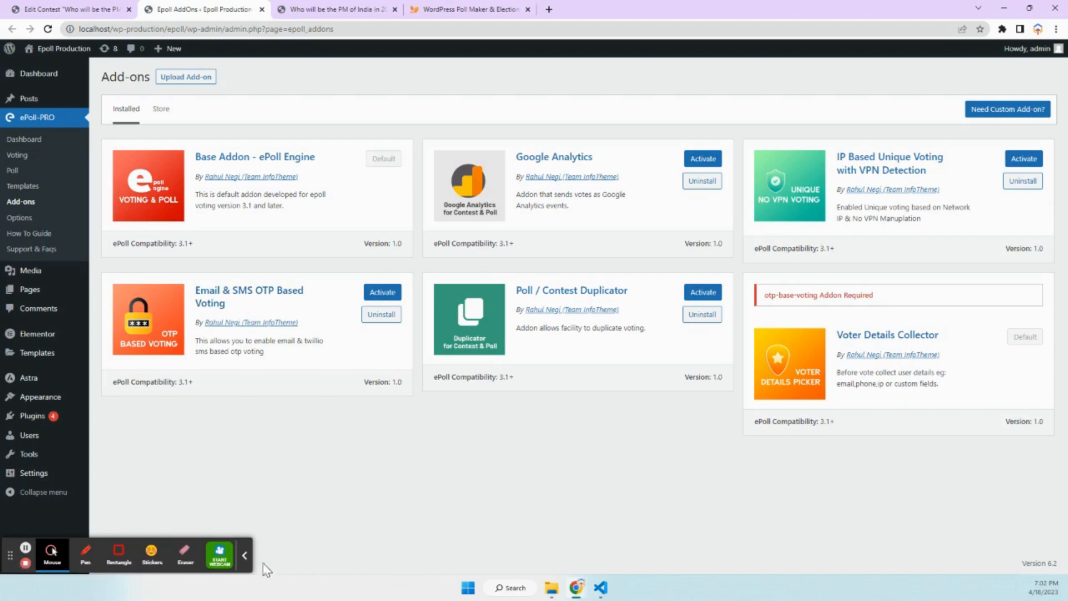
left_click(245, 555)
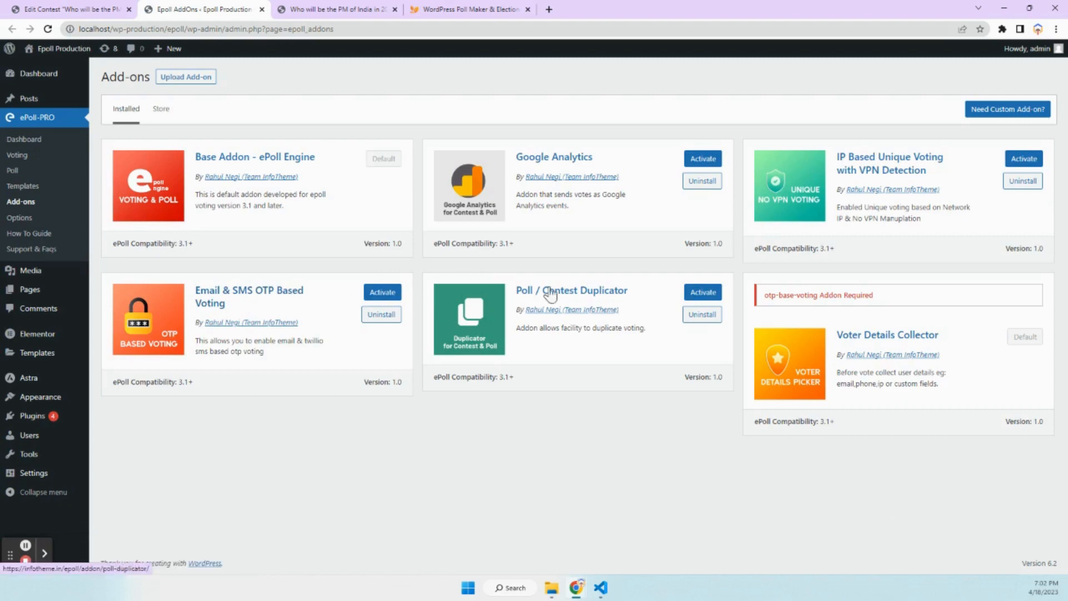